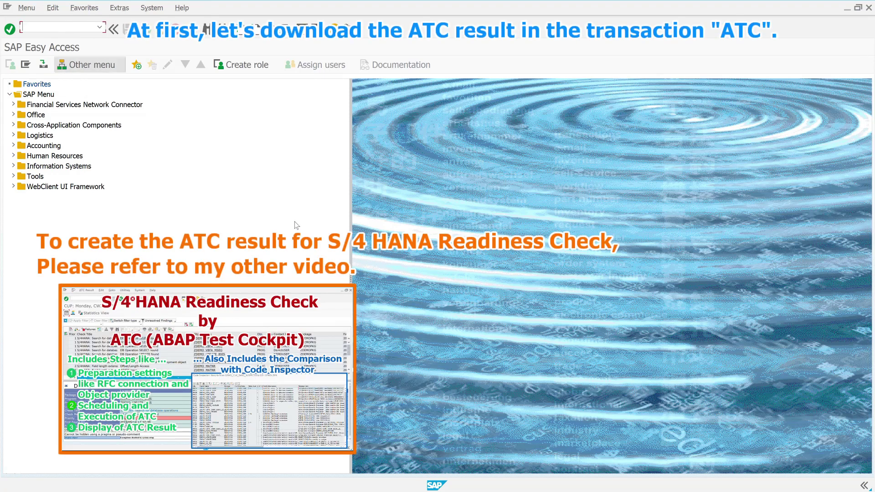
# Step: Launch ATC and list the managed results showing the CUP_S4RC_1809 run (128/150/31 findings)
pyautogui.write('c')
pyautogui.press('Return')
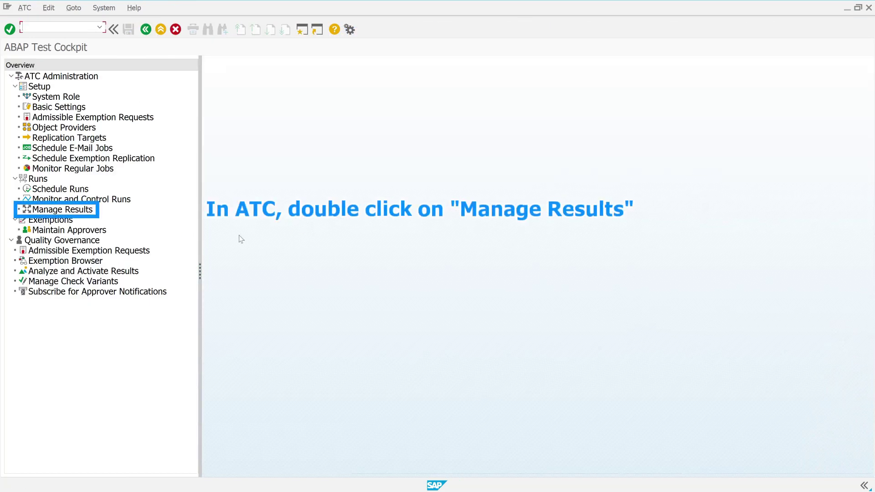
pyautogui.doubleClick(86, 210)
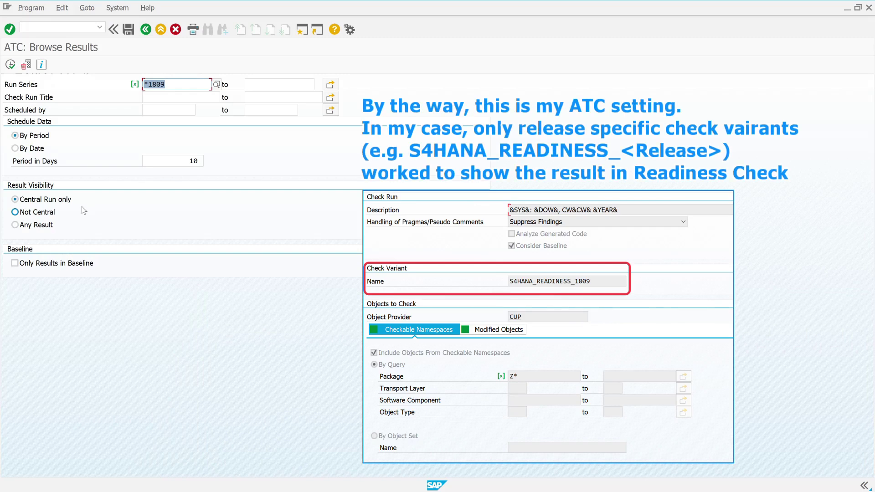
pyautogui.click(11, 65)
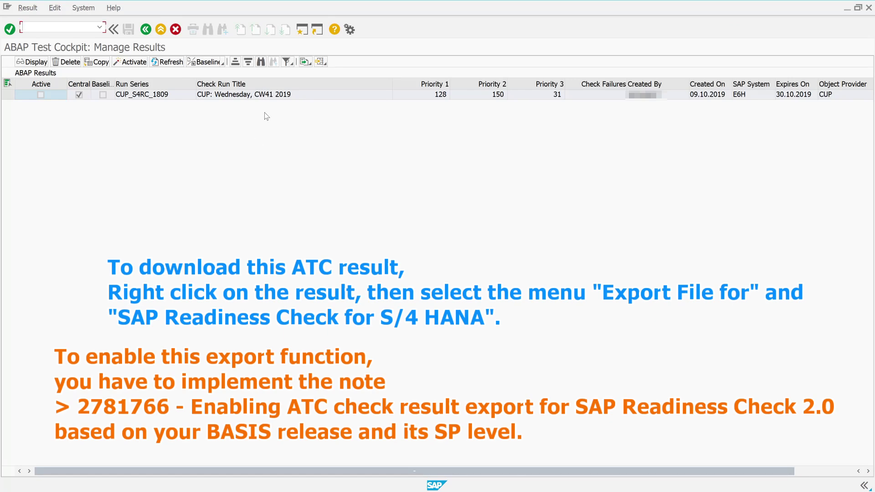
# Step: Export the CUP_S4RC_1809 result for SAP Readiness Check as atc_findings.zip into Downloads
pyautogui.rightClick(225, 97)
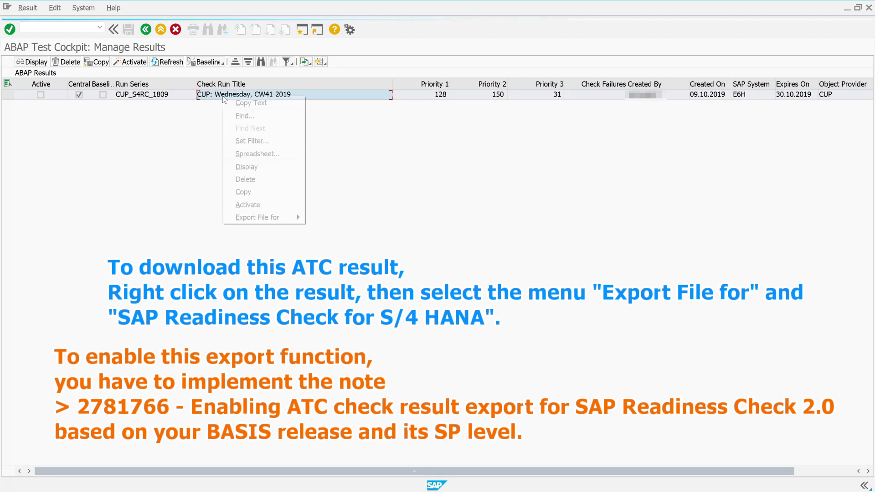
pyautogui.moveTo(250, 220)
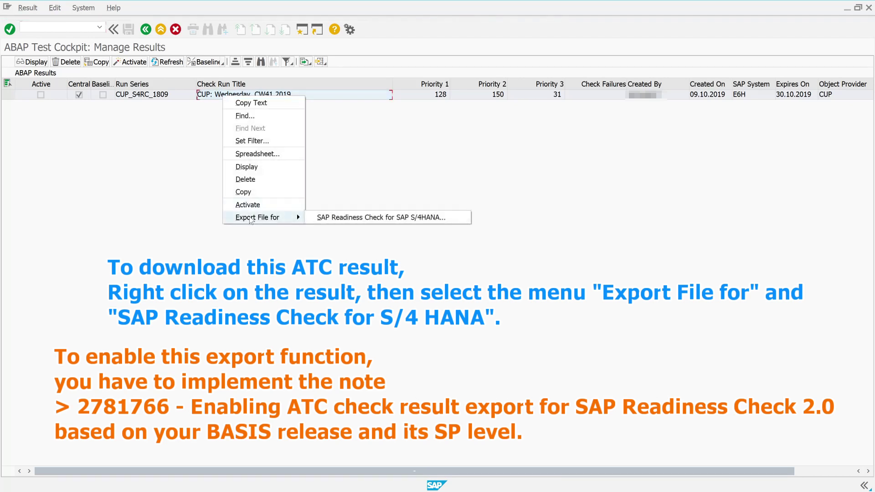
pyautogui.click(347, 218)
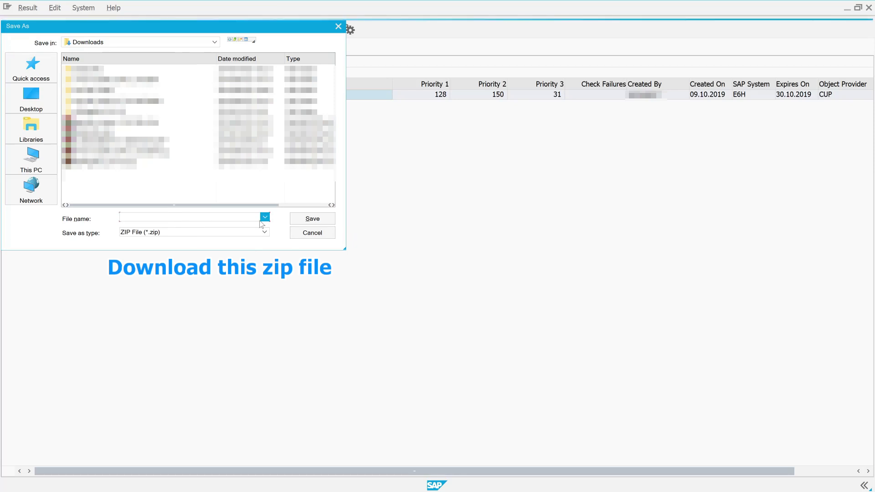
pyautogui.click(312, 218)
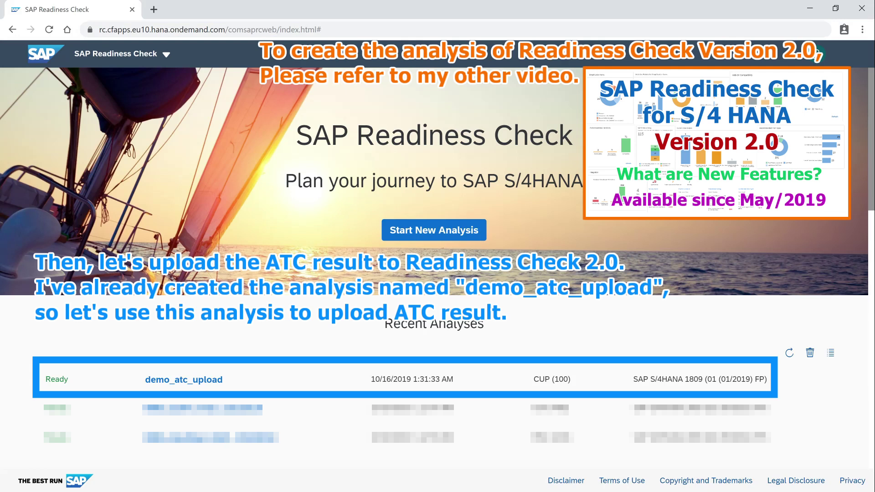
# Step: Open demo_atc_upload and review Custom Code Analysis: 7 changed, 1 unavailable functionality findings
pyautogui.click(224, 377)
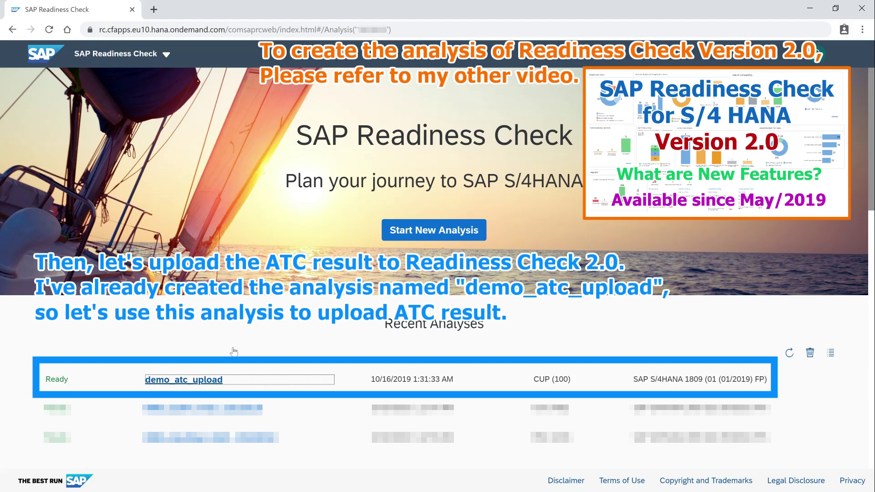
pyautogui.click(175, 383)
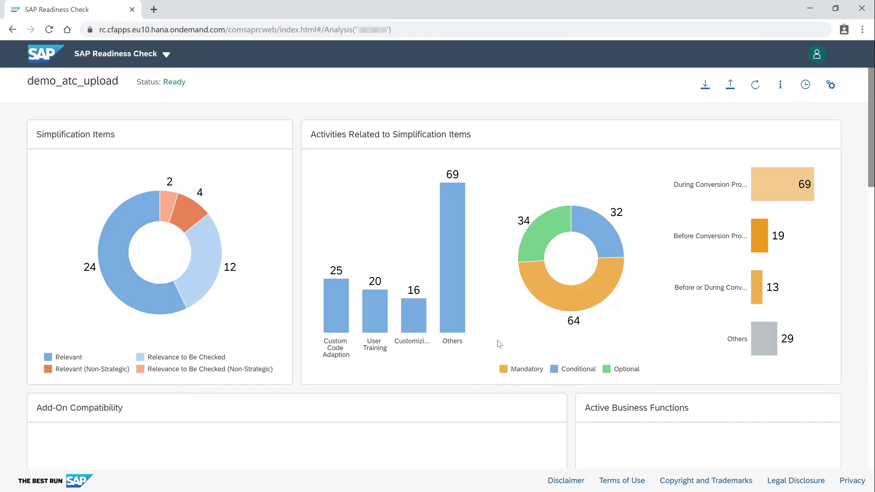
pyautogui.scroll(-10, 499, 344)
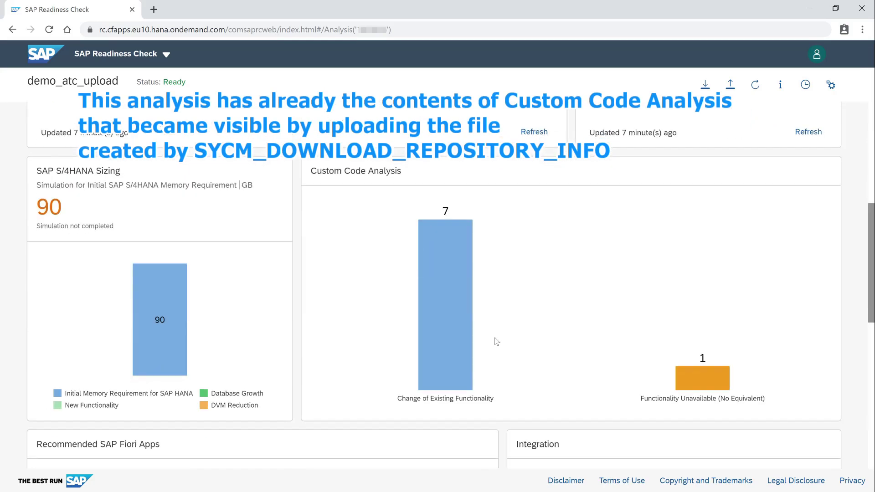
pyautogui.scroll(-10, 497, 341)
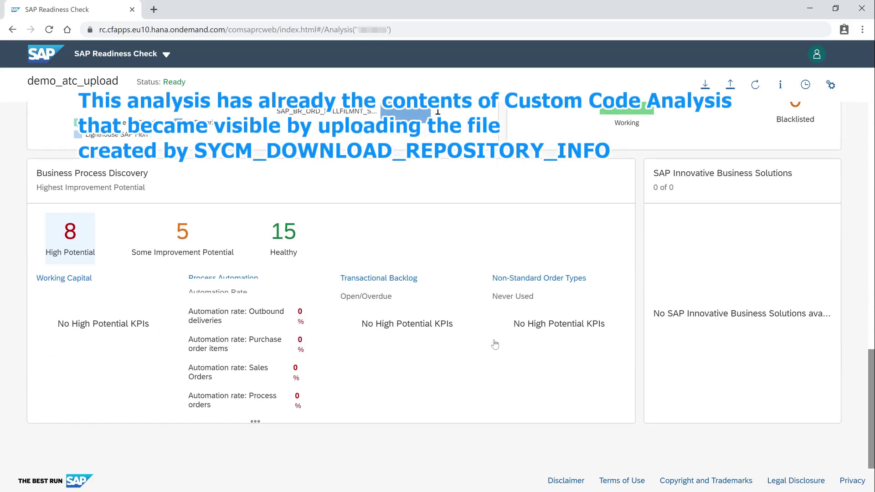
pyautogui.scroll(10, 494, 344)
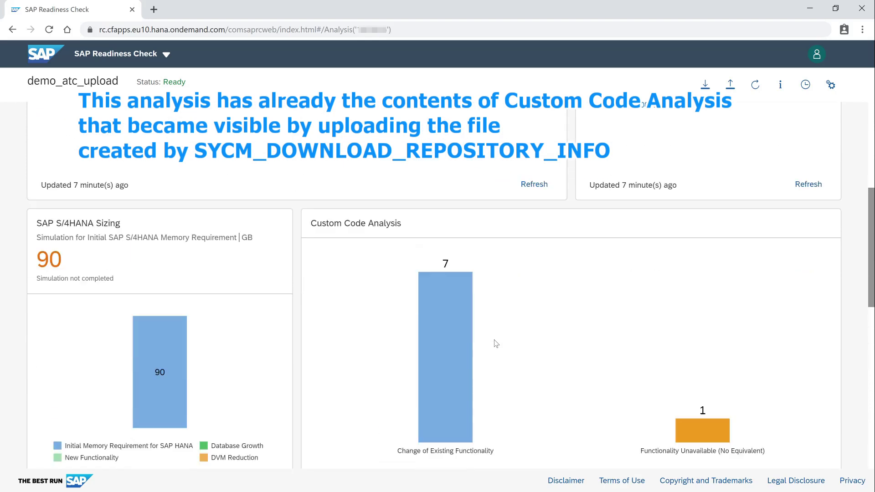
pyautogui.scroll(-1, 496, 344)
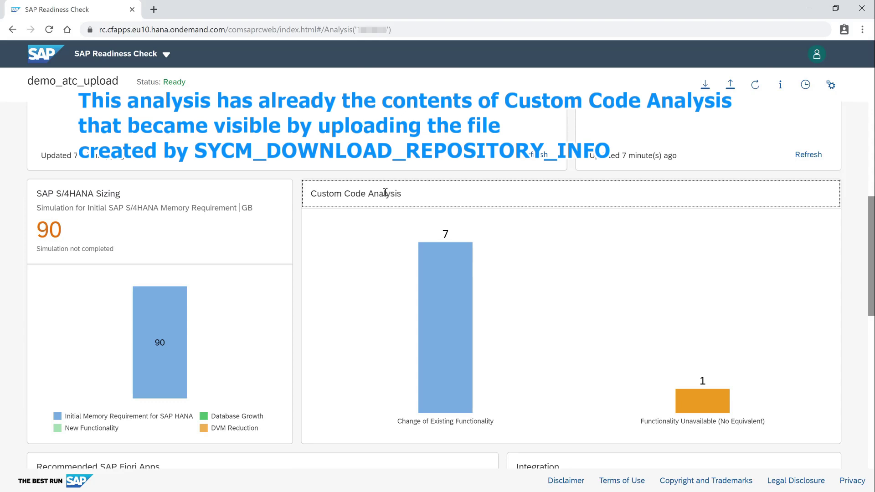
pyautogui.click(404, 193)
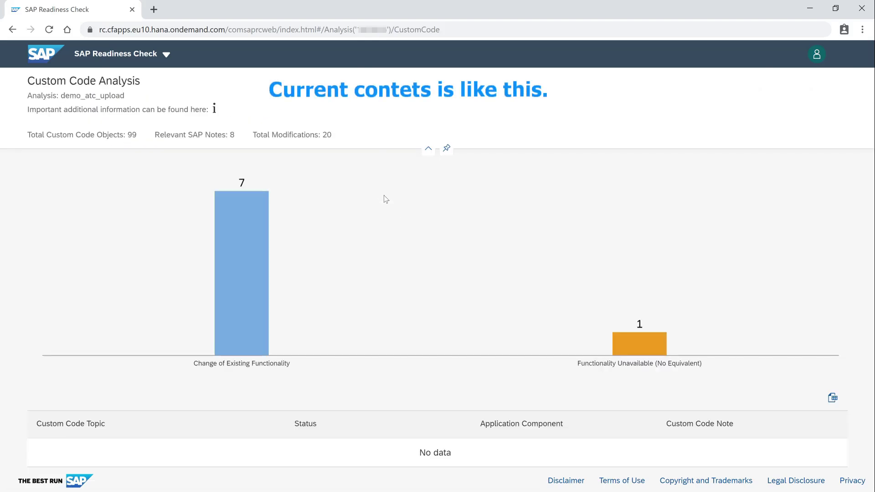
pyautogui.click(216, 112)
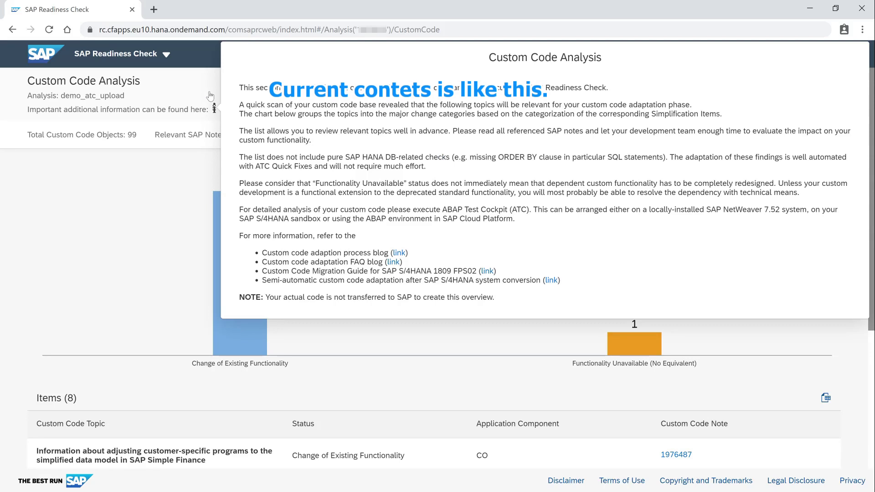
pyautogui.click(210, 95)
pyautogui.scroll(-5, 329, 209)
pyautogui.scroll(5, 329, 209)
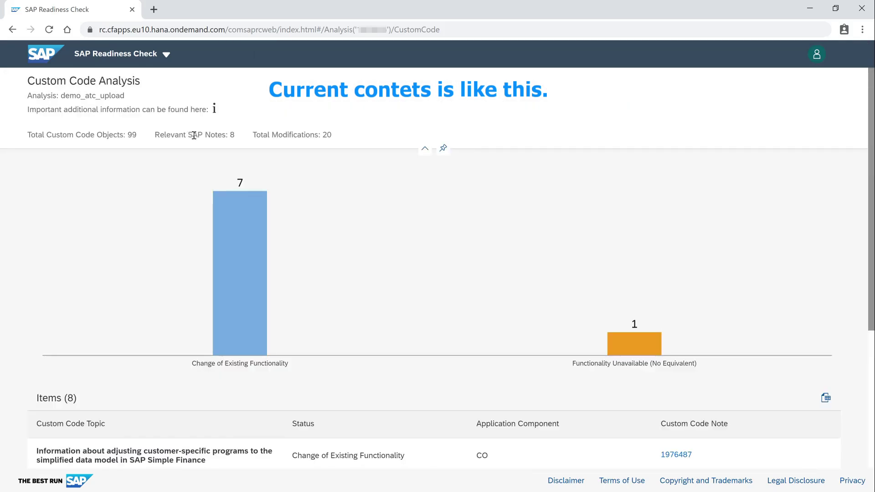
pyautogui.scroll(-5, 356, 251)
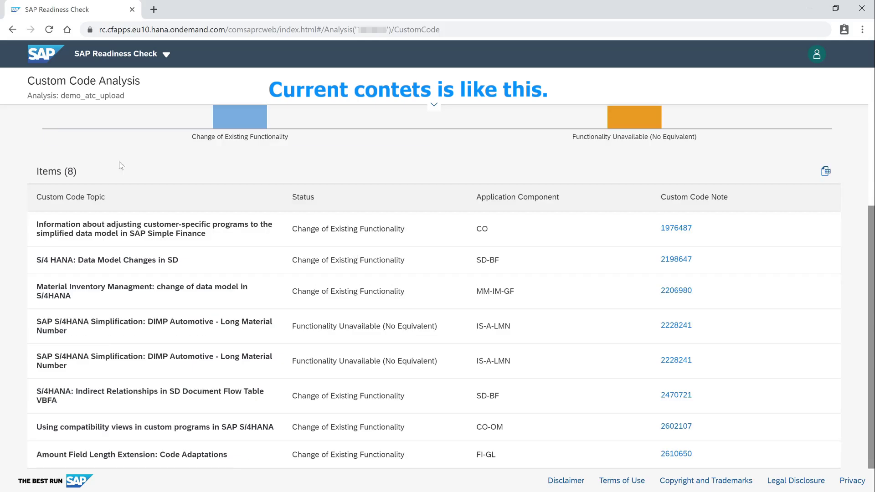
pyautogui.scroll(5, 404, 324)
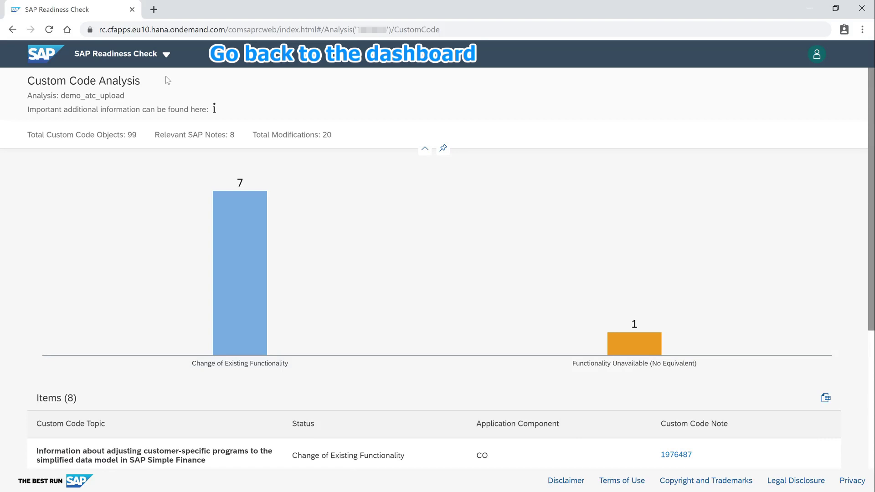
pyautogui.click(167, 59)
pyautogui.click(117, 105)
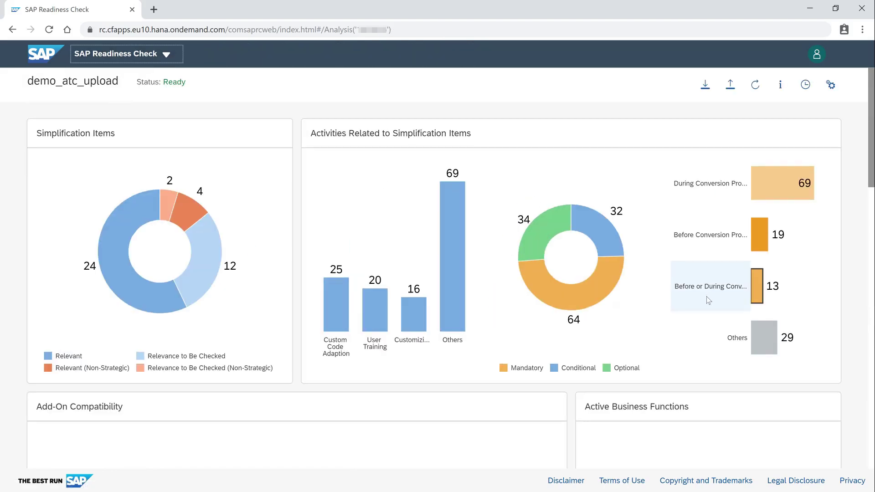
pyautogui.scroll(-10, 706, 296)
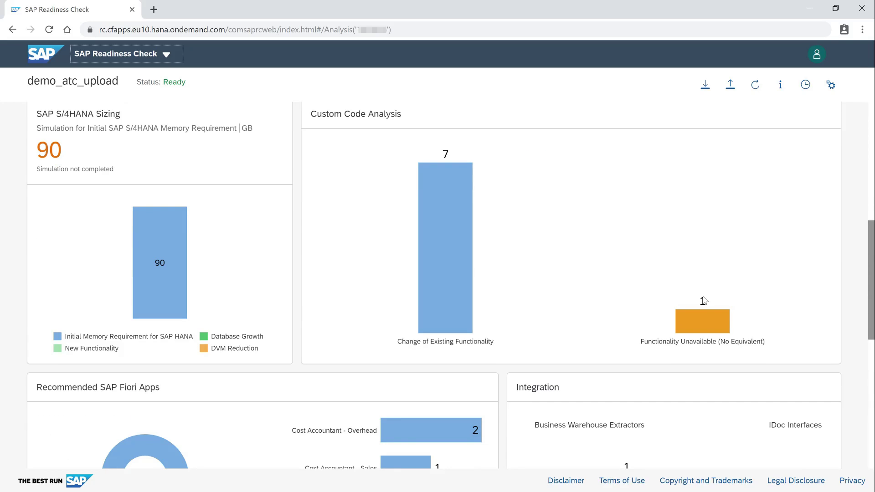
pyautogui.scroll(2, 705, 300)
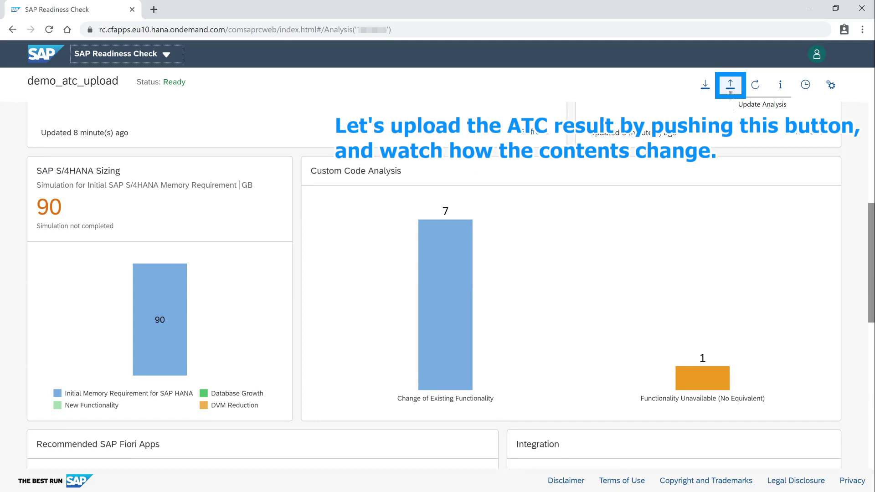
# Step: Update demo_atc_upload with atc_findings.zip from Downloads, accepting the terms of use
pyautogui.click(730, 86)
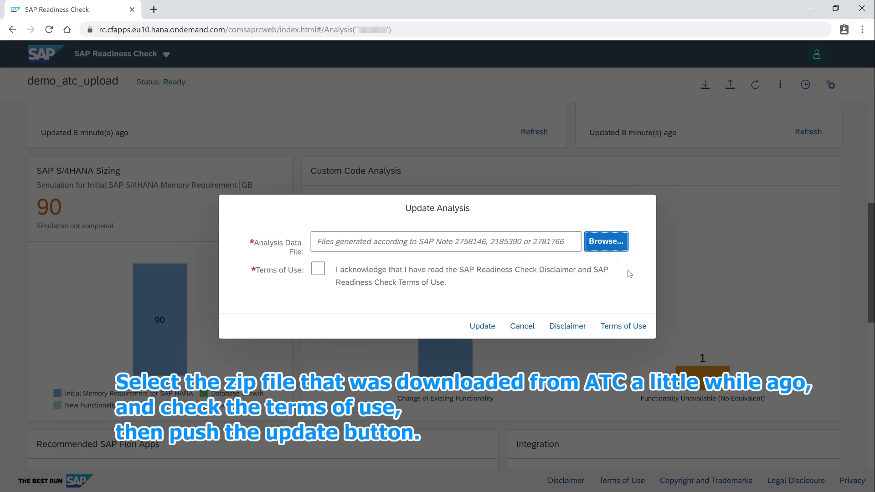
pyautogui.click(617, 246)
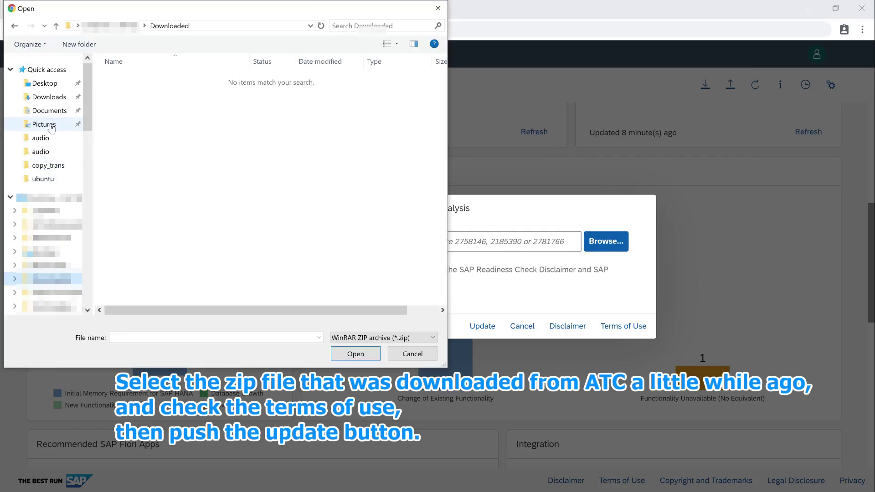
pyautogui.click(50, 97)
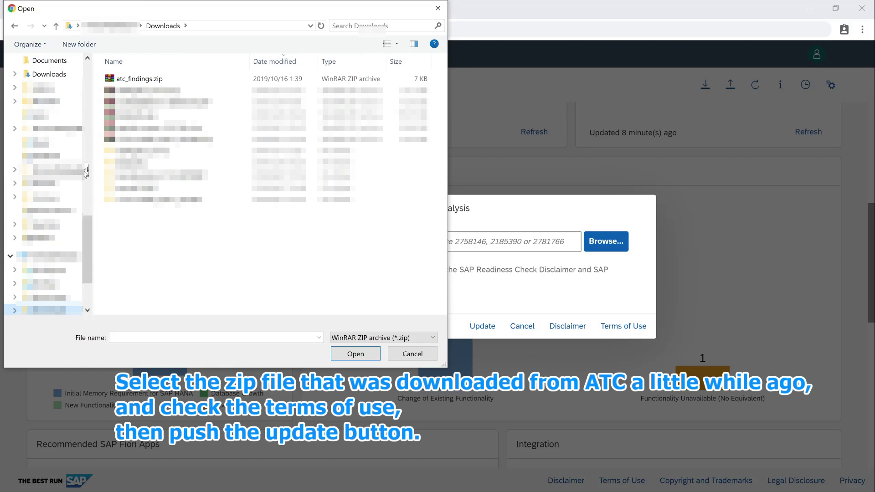
pyautogui.click(141, 80)
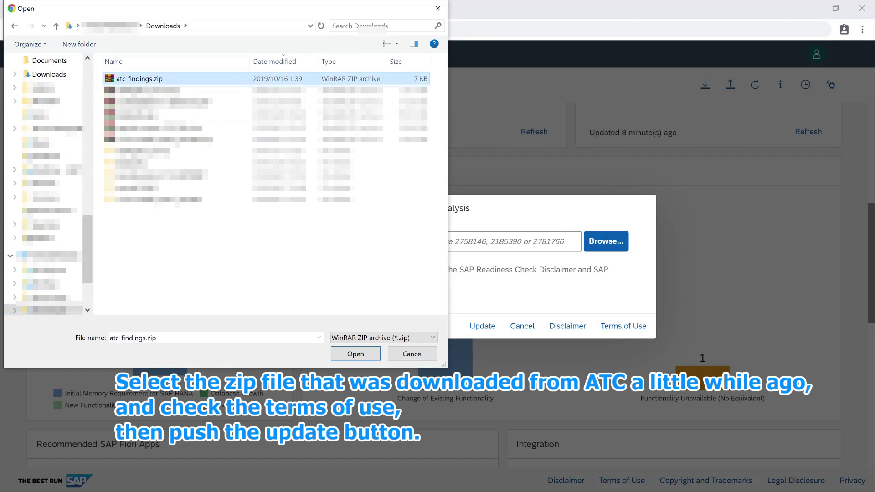
pyautogui.click(359, 357)
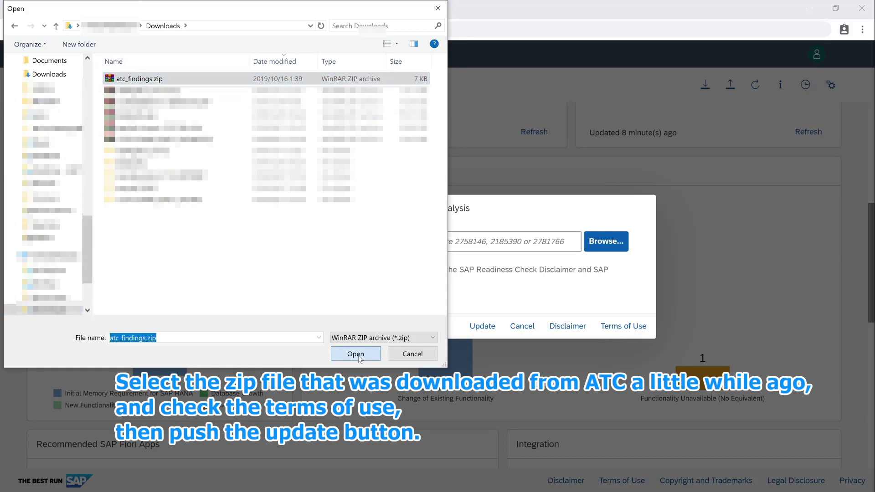
pyautogui.click(319, 269)
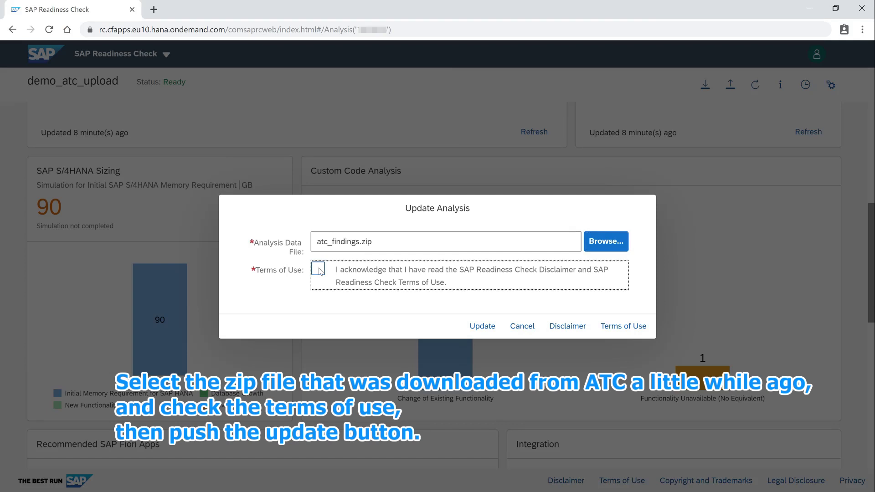
pyautogui.click(481, 327)
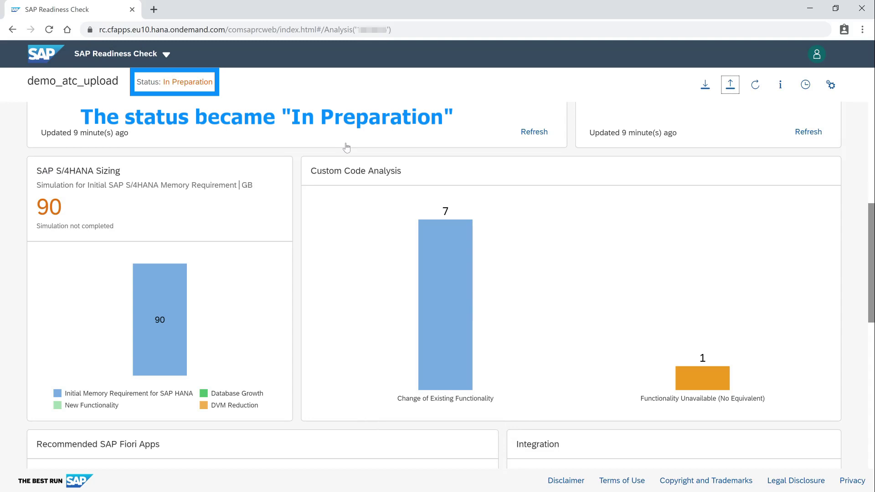
# Step: Refresh demo_atc_upload until its status is Ready, showing 309 in-scope custom code findings
pyautogui.scroll(3, 398, 190)
pyautogui.scroll(-3, 399, 190)
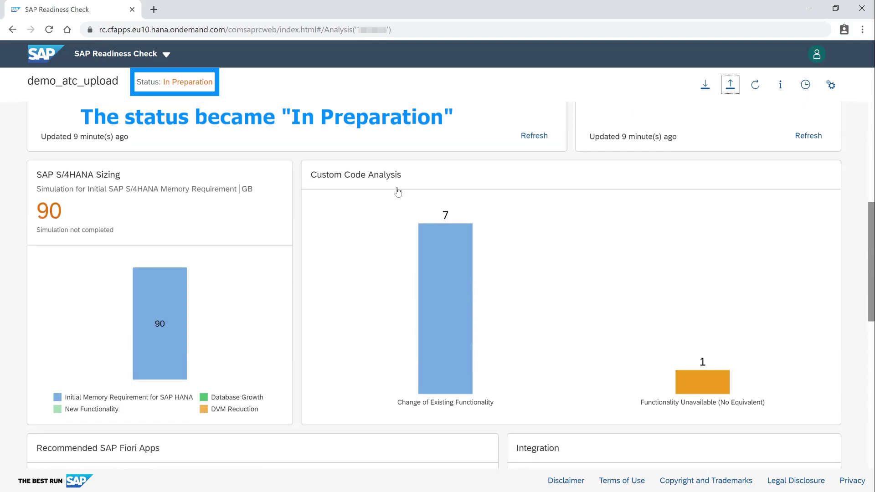
pyautogui.click(756, 89)
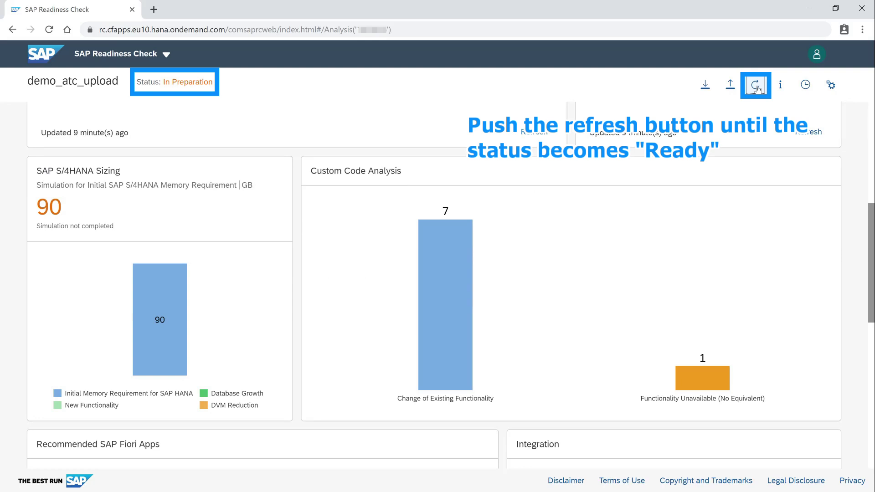
pyautogui.click(756, 90)
pyautogui.click(757, 89)
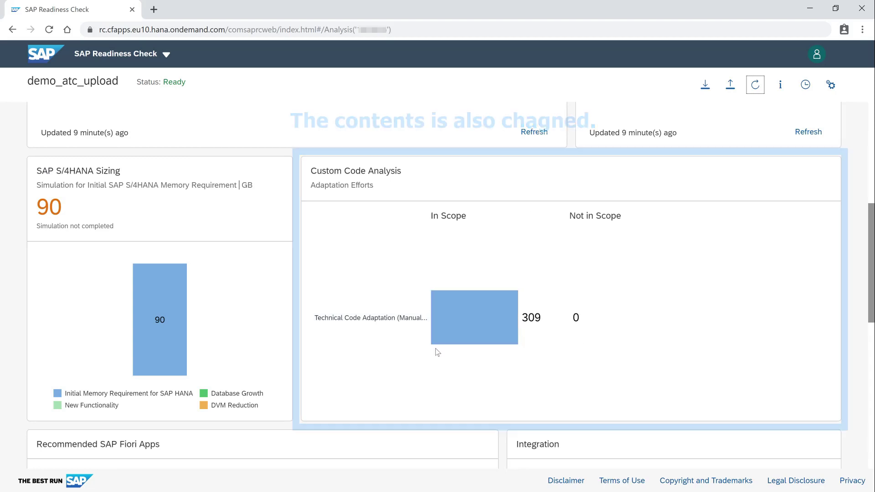
# Step: Open Custom Code Analysis details, read its info explanation, and scroll to the 16-item table
pyautogui.click(374, 183)
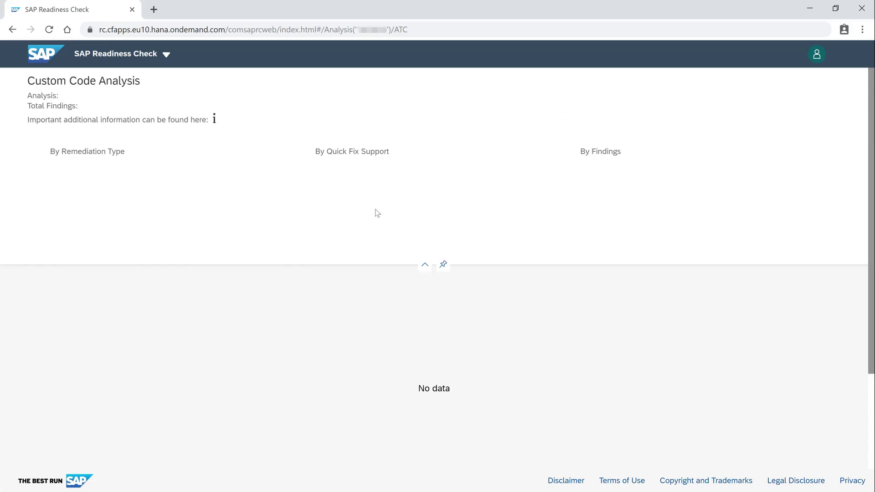
pyautogui.click(214, 122)
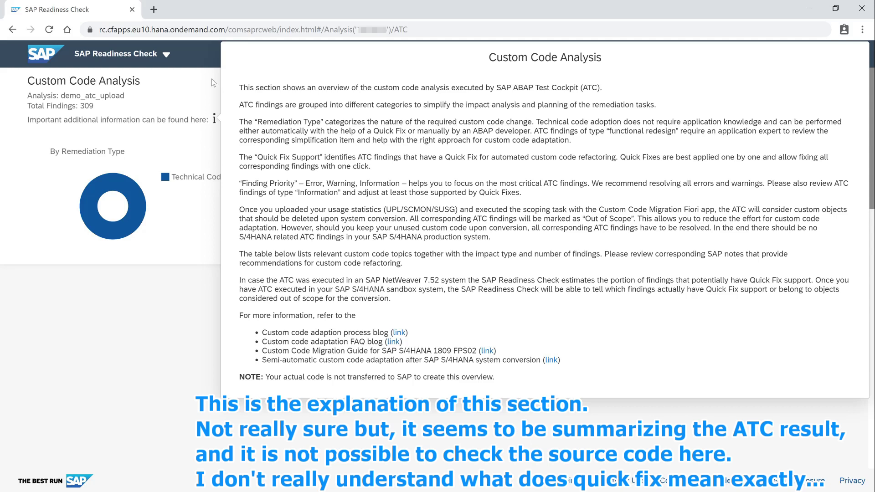
pyautogui.click(226, 124)
pyautogui.scroll(-5, 495, 319)
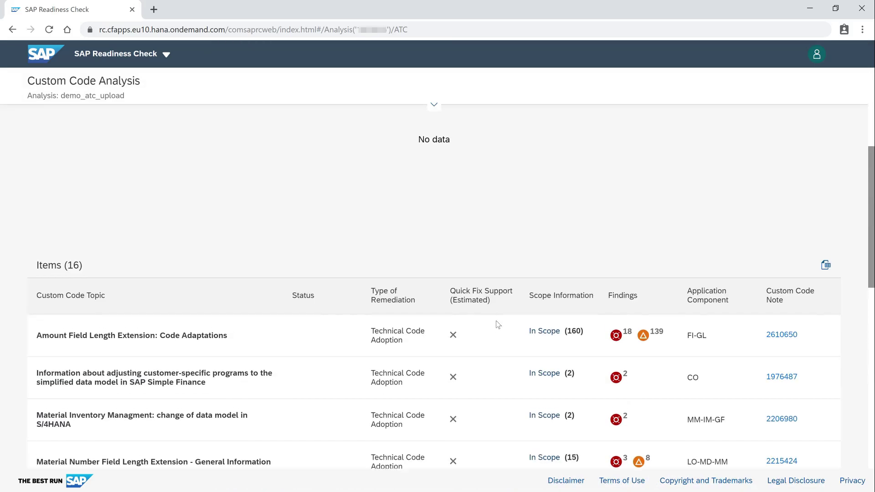
pyautogui.scroll(3, 496, 325)
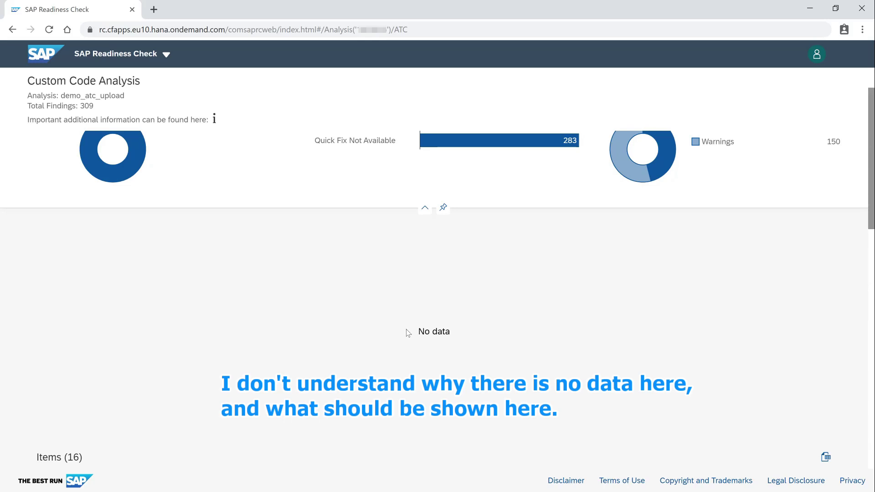
pyautogui.scroll(2, 419, 317)
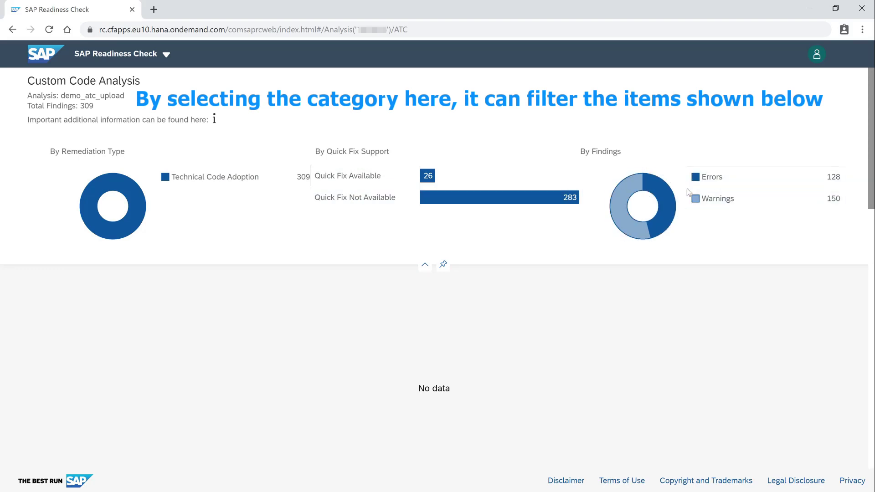
pyautogui.scroll(-5, 622, 254)
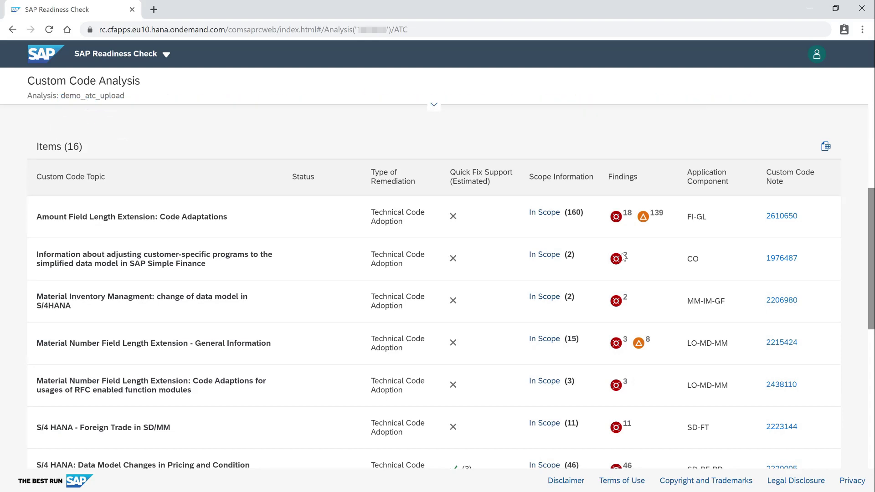
# Step: Scroll through the table of 16 custom code items
pyautogui.scroll(-8, 196, 226)
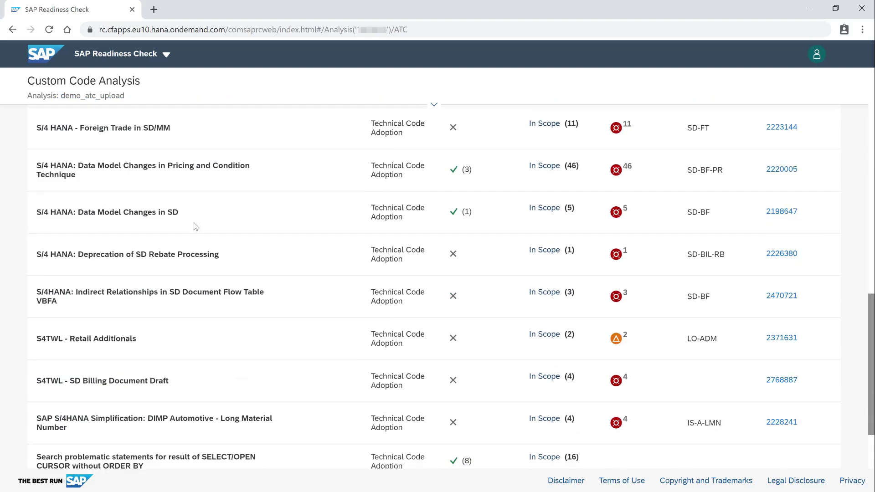
pyautogui.scroll(5, 194, 222)
pyautogui.scroll(5, 194, 223)
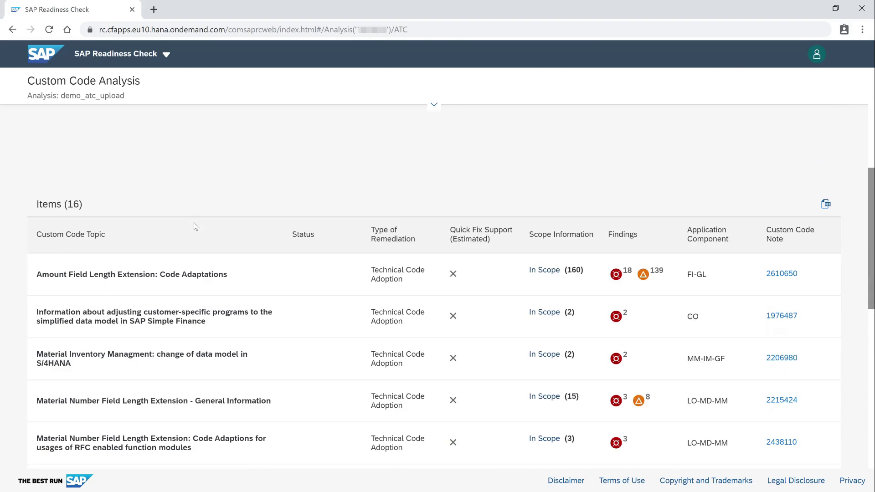
pyautogui.scroll(-2, 196, 226)
pyautogui.scroll(5, 196, 226)
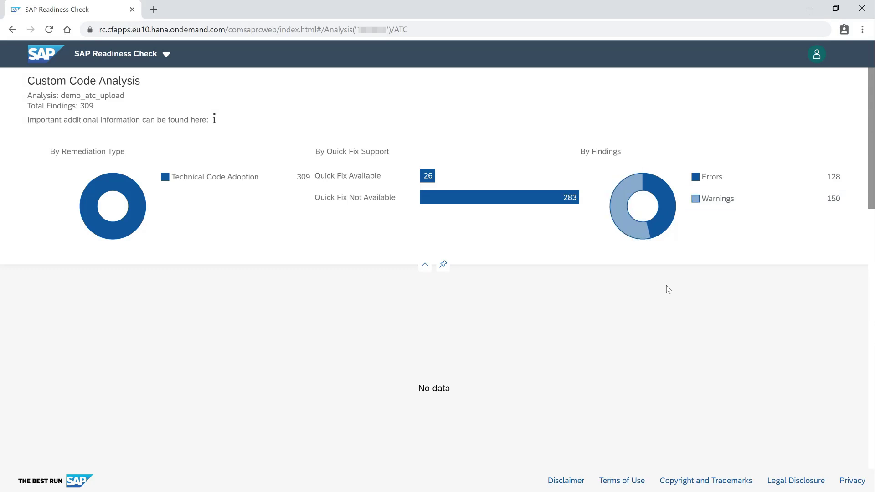
pyautogui.scroll(-3, 679, 302)
pyautogui.scroll(-10, 681, 303)
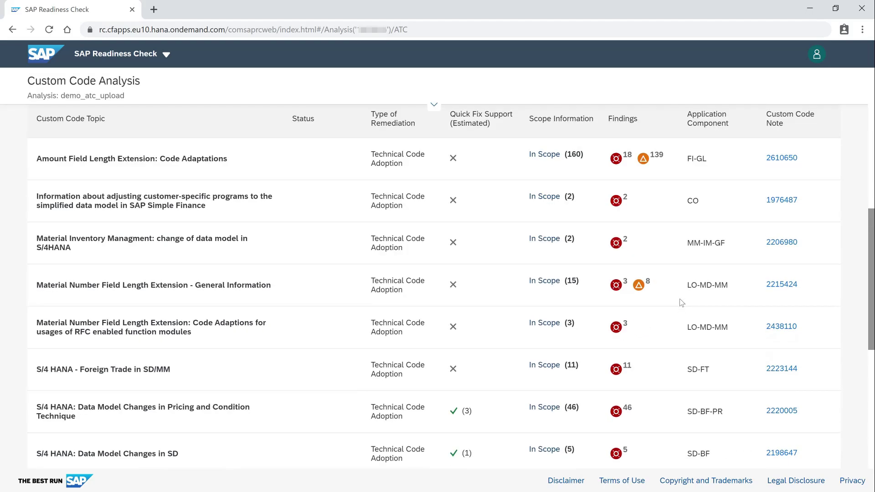
pyautogui.scroll(-3, 681, 303)
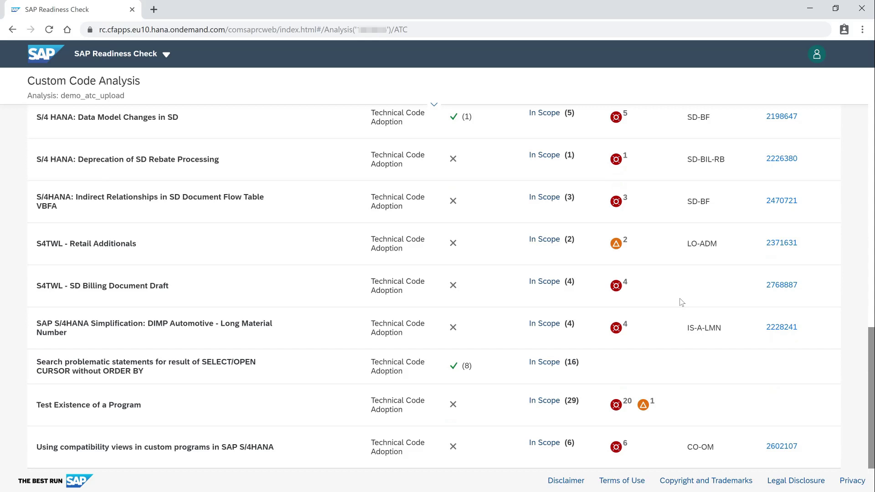
# Step: Export the custom code items to ATC.xlsx and open the downloaded workbook
pyautogui.click(533, 191)
pyautogui.scroll(5, 533, 194)
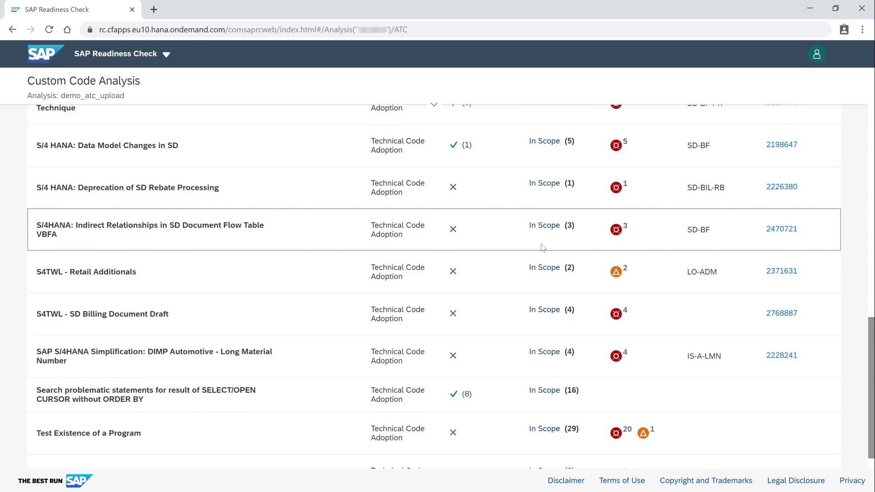
pyautogui.scroll(9, 538, 244)
pyautogui.scroll(-3, 537, 240)
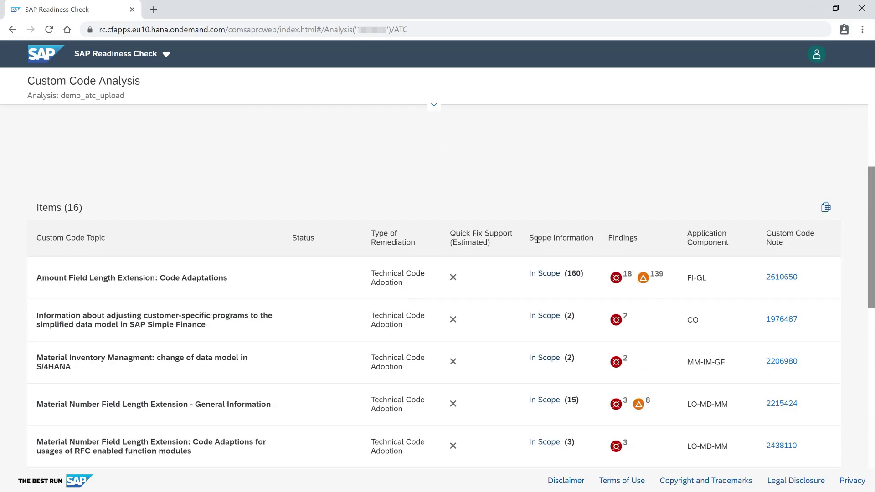
pyautogui.click(826, 208)
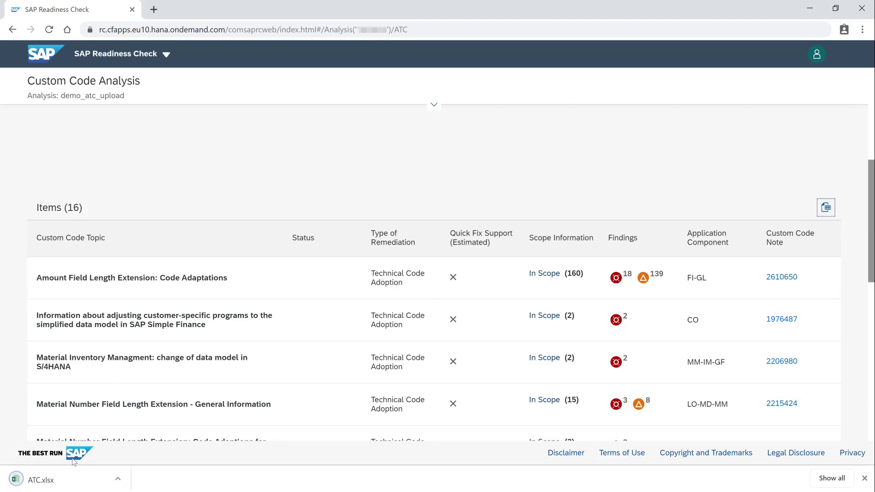
pyautogui.click(62, 477)
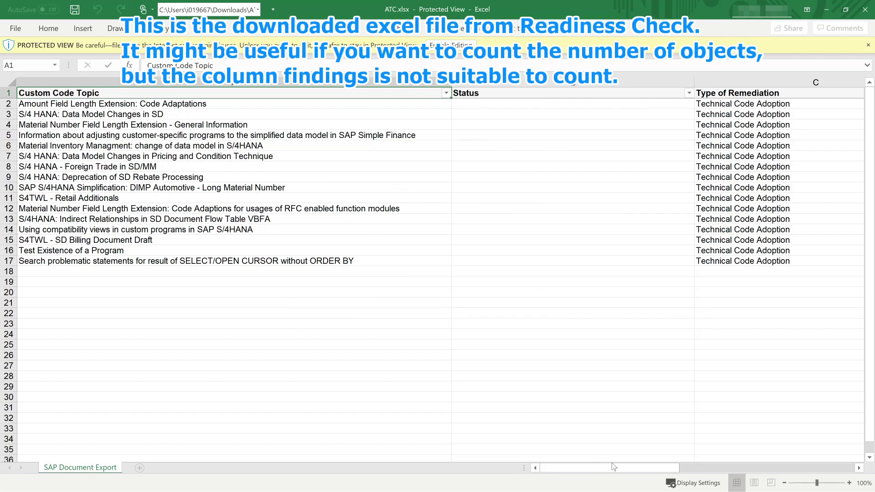
# Step: Enable editing in ATC.xlsx and narrow the Status column
pyautogui.click(698, 469)
pyautogui.moveTo(697, 468); pyautogui.dragTo(532, 455)
pyautogui.click(451, 46)
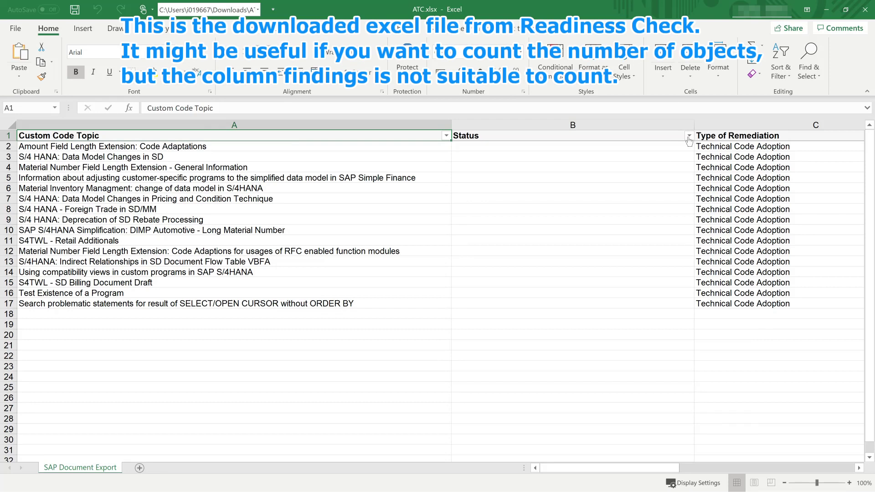
pyautogui.moveTo(693, 125); pyautogui.dragTo(525, 125)
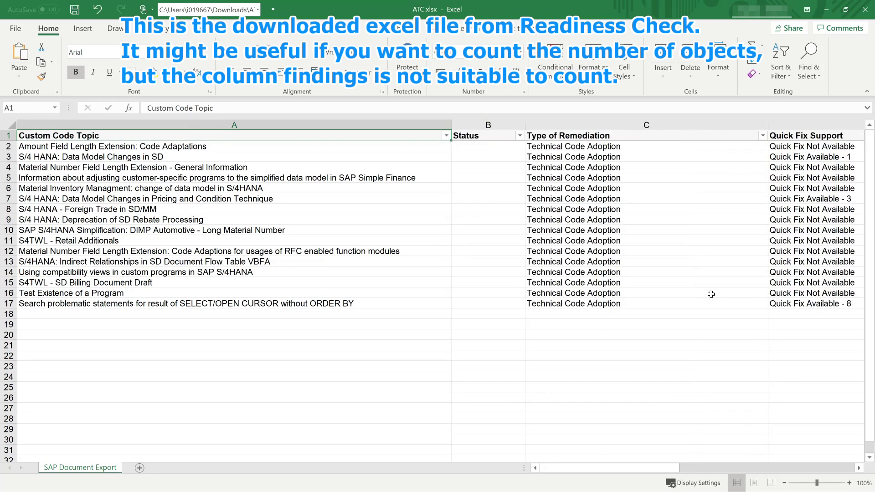
# Step: Scroll right to review the Findings column's error and warning counts
pyautogui.click(729, 464)
pyautogui.moveTo(736, 464); pyautogui.dragTo(779, 463)
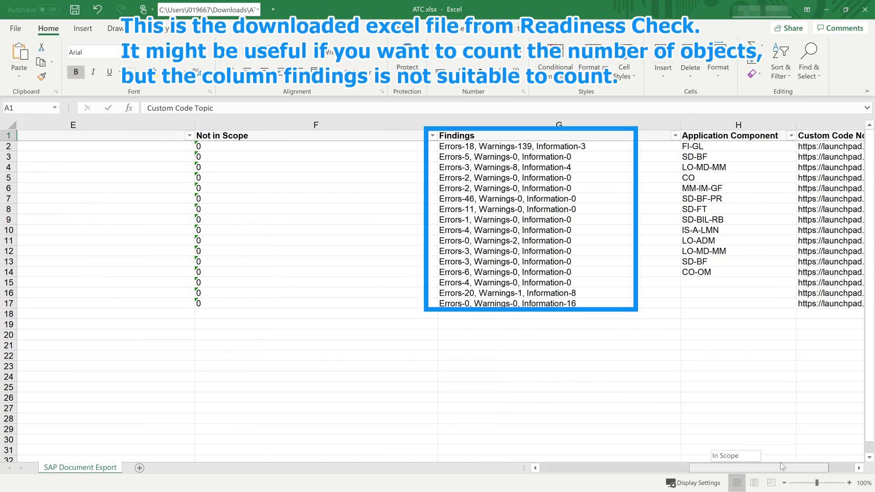
pyautogui.moveTo(780, 463); pyautogui.dragTo(590, 464)
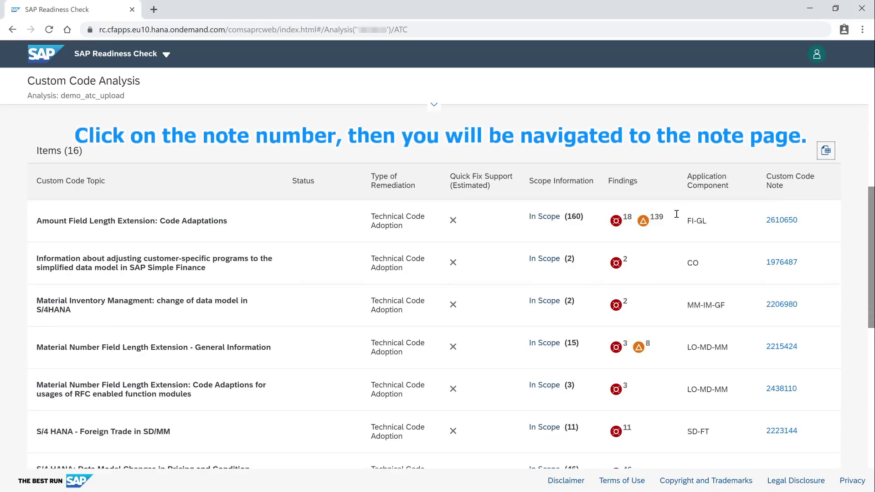
# Step: Open SAP Note 2610650 (Amount Field Length Extension) from the first item's Custom Code Note
pyautogui.click(773, 223)
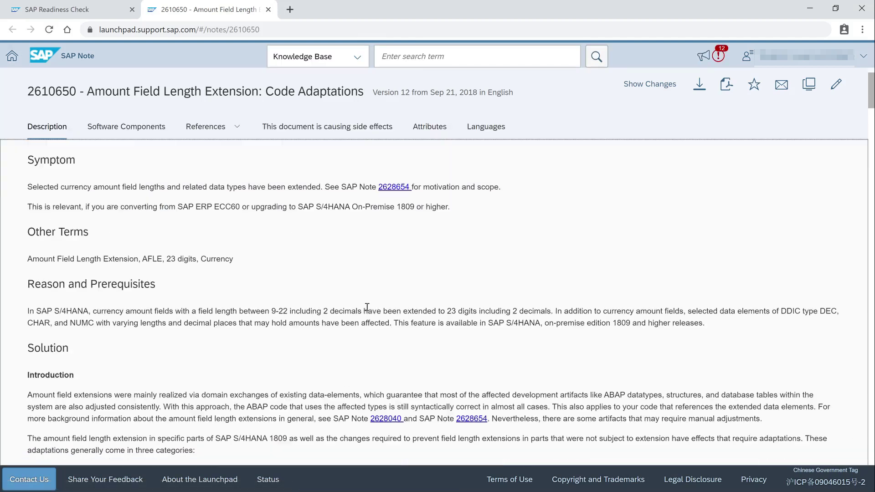
# Step: Read through note 2610650's solution, then go back to the Readiness Check items list
pyautogui.scroll(-20, 367, 306)
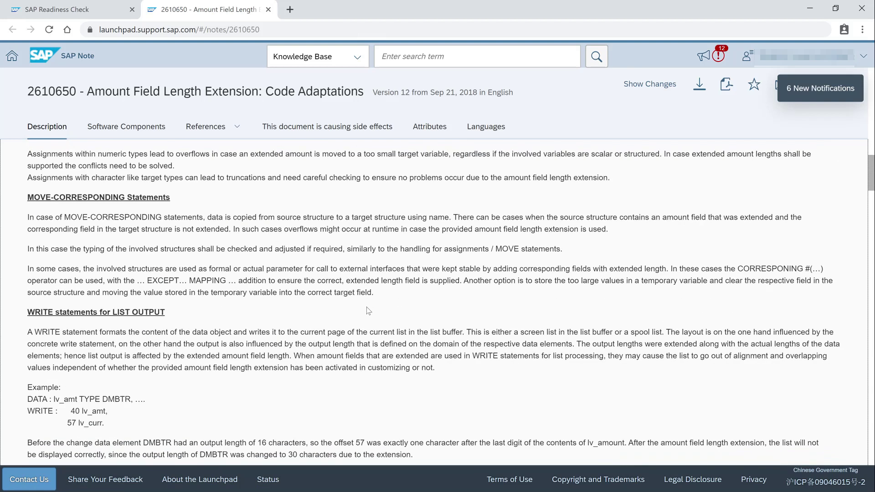
pyautogui.scroll(-20, 368, 310)
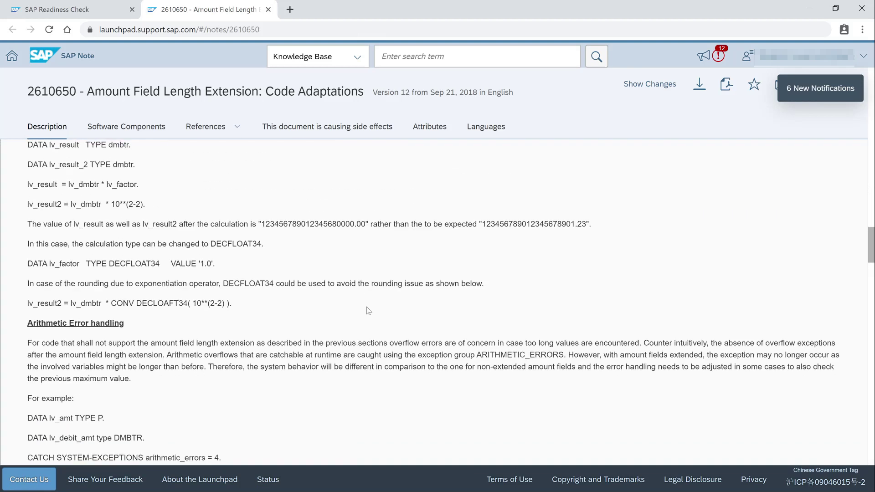
pyautogui.scroll(-3, 368, 311)
pyautogui.scroll(20, 368, 311)
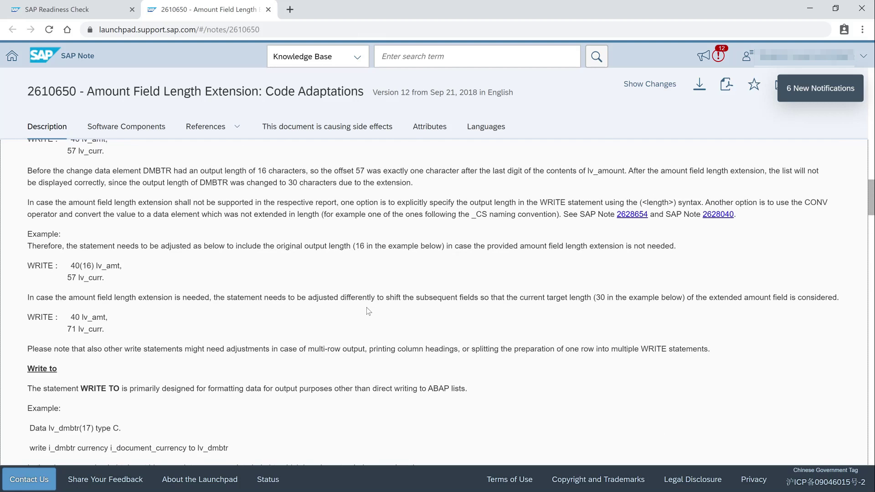
pyautogui.scroll(20, 368, 311)
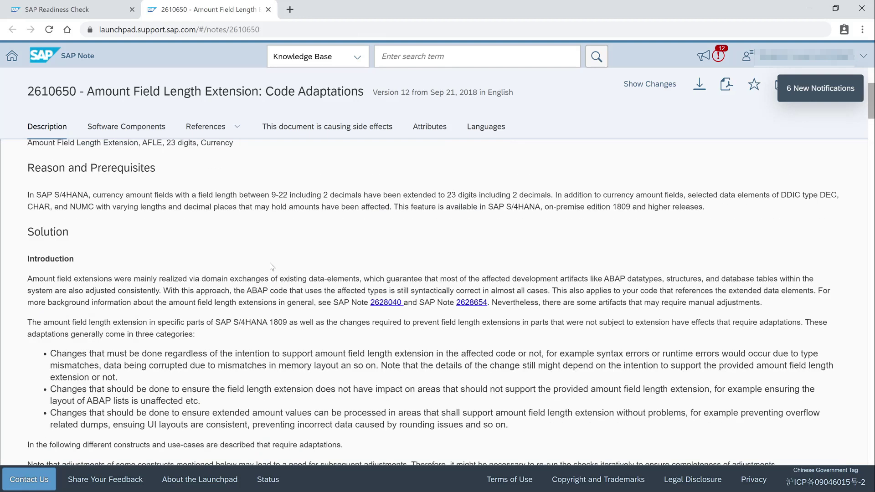
pyautogui.scroll(5, 272, 266)
pyautogui.click(73, 9)
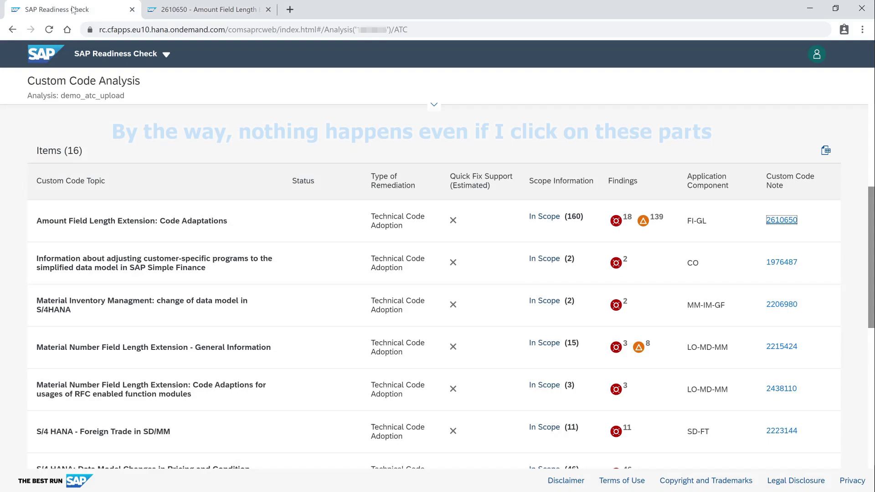
pyautogui.click(616, 221)
pyautogui.click(643, 221)
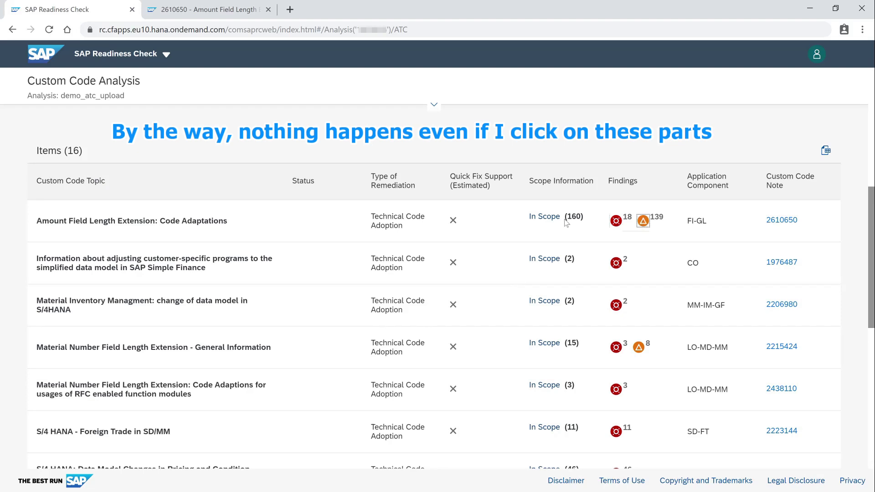
pyautogui.click(541, 218)
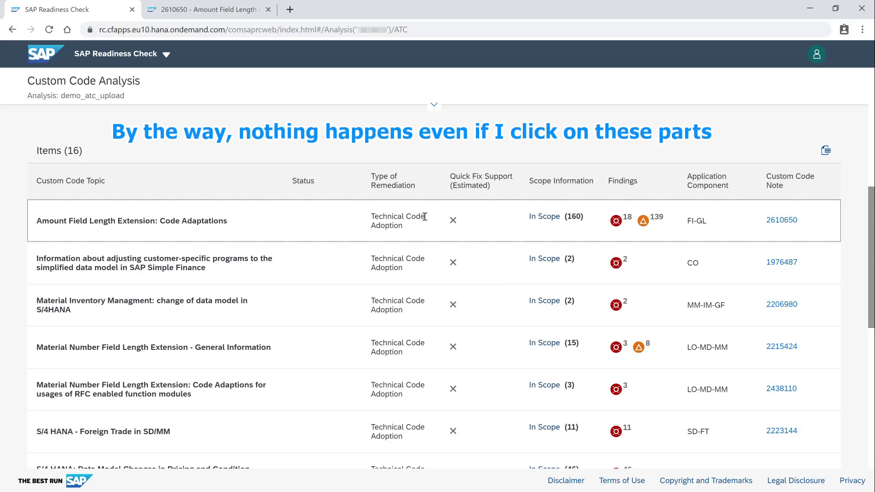
pyautogui.click(456, 226)
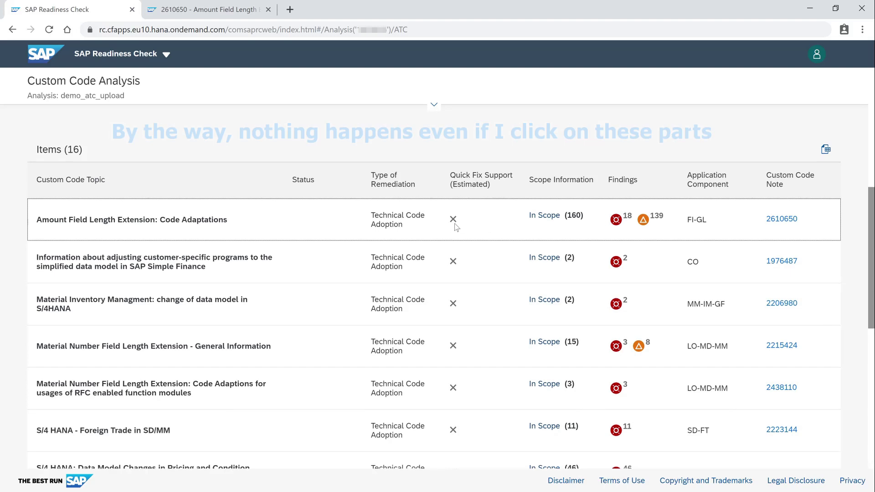
pyautogui.scroll(-10, 455, 226)
pyautogui.scroll(10, 455, 226)
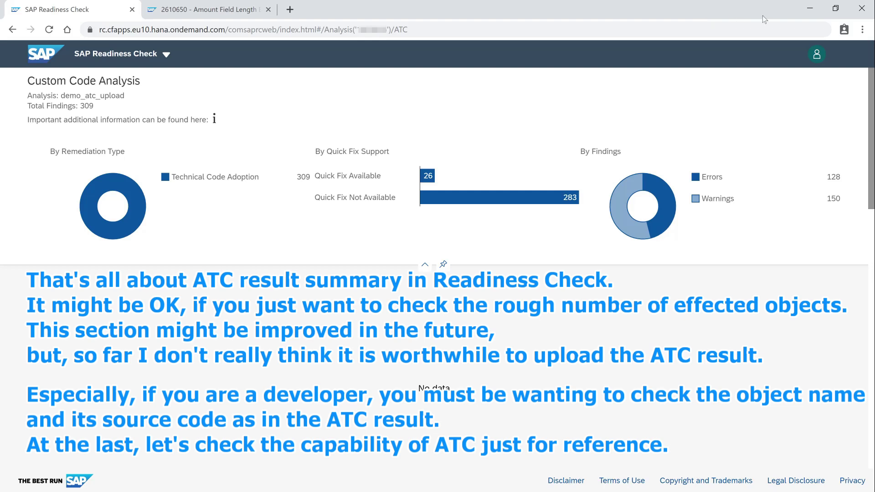
# Step: Open the findings of the CUP: Wednesday, CW41 2019 check run in ABAP Test Cockpit
pyautogui.click(810, 8)
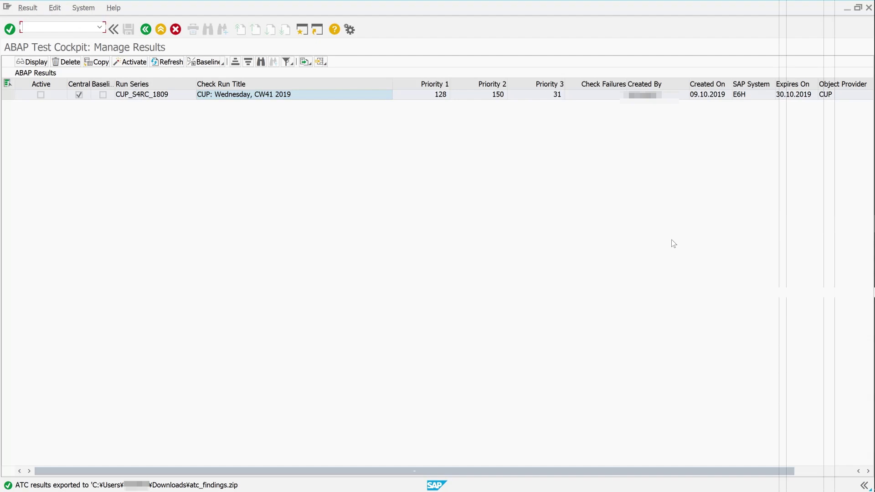
pyautogui.click(278, 98)
pyautogui.doubleClick(279, 98)
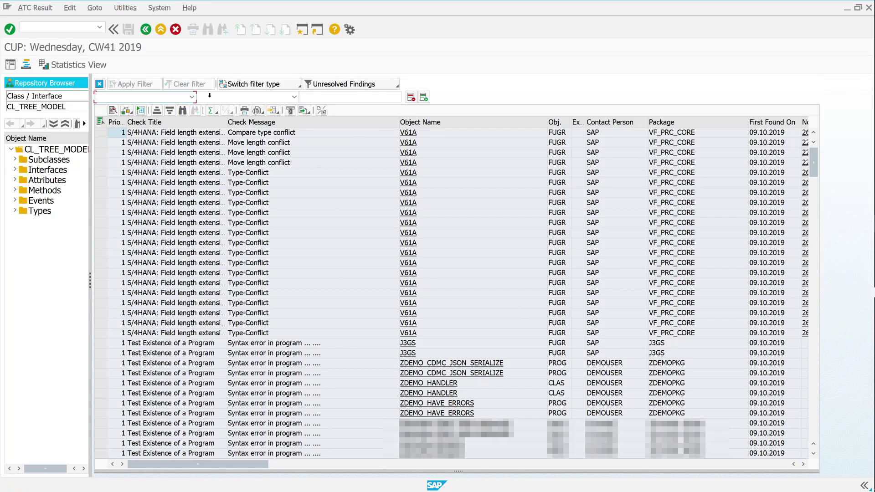
# Step: Filter the findings to Package equals ZDEMOPKG
pyautogui.click(151, 97)
pyautogui.click(137, 108)
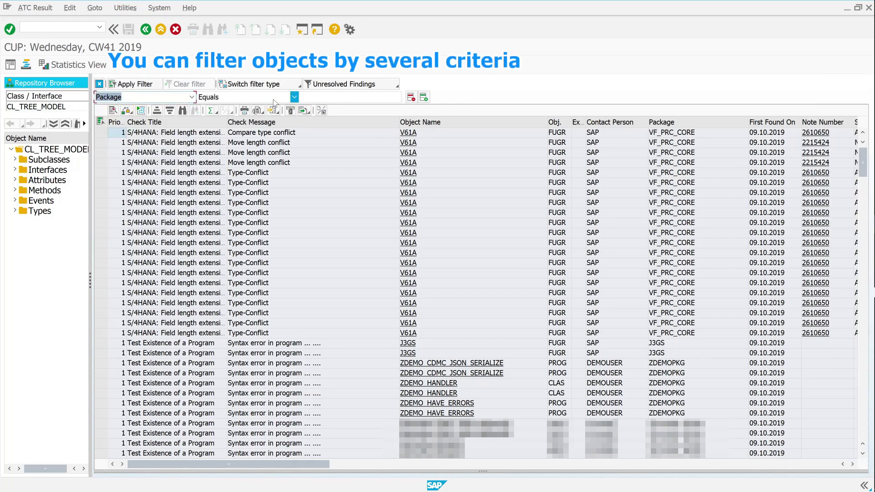
pyautogui.click(342, 98)
pyautogui.write('zdemopkg')
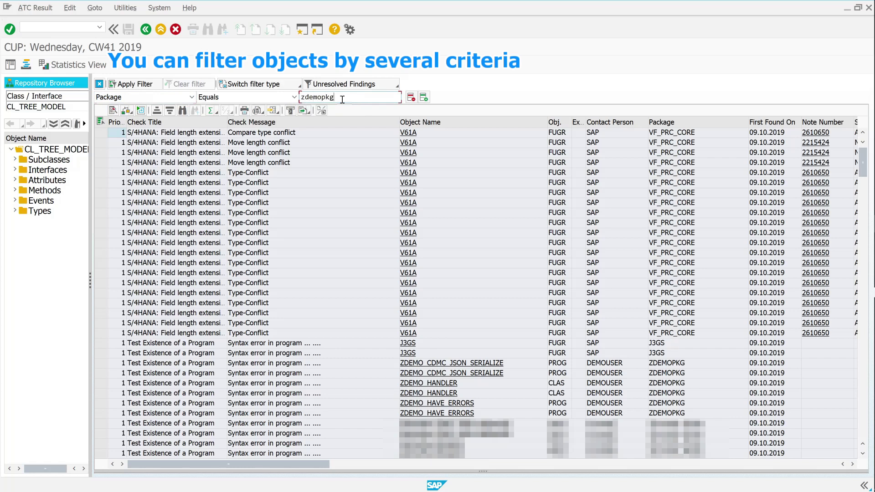
pyautogui.press('Return')
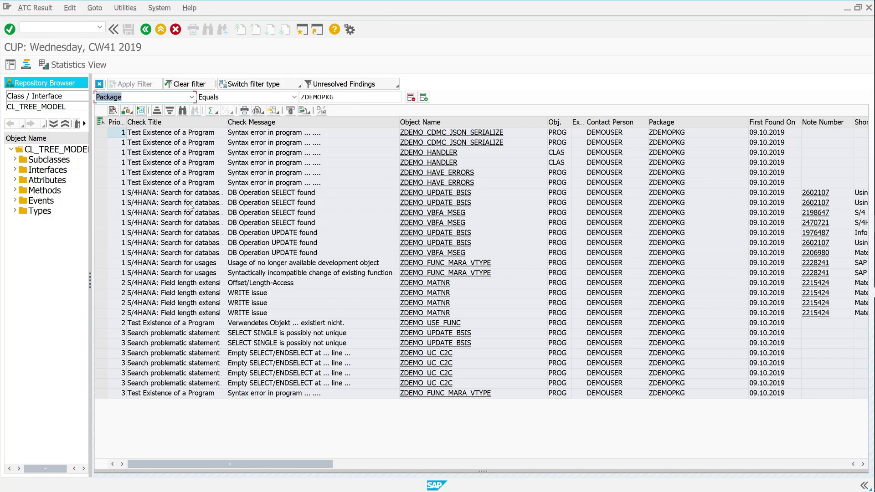
# Step: Open report ZDEMO_UPDATE_BSIS from the DB Operation SELECT finding, showing the SELECT SINGLE on bsis
pyautogui.doubleClick(284, 195)
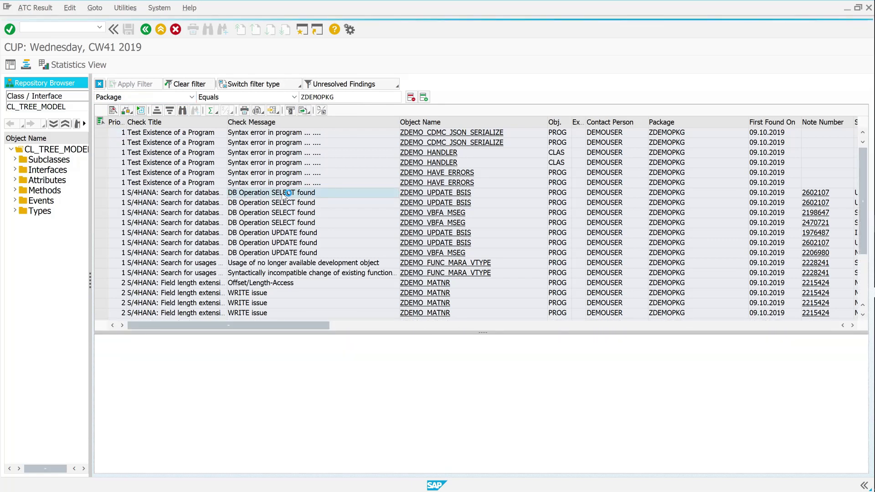
pyautogui.scroll(-3, 335, 376)
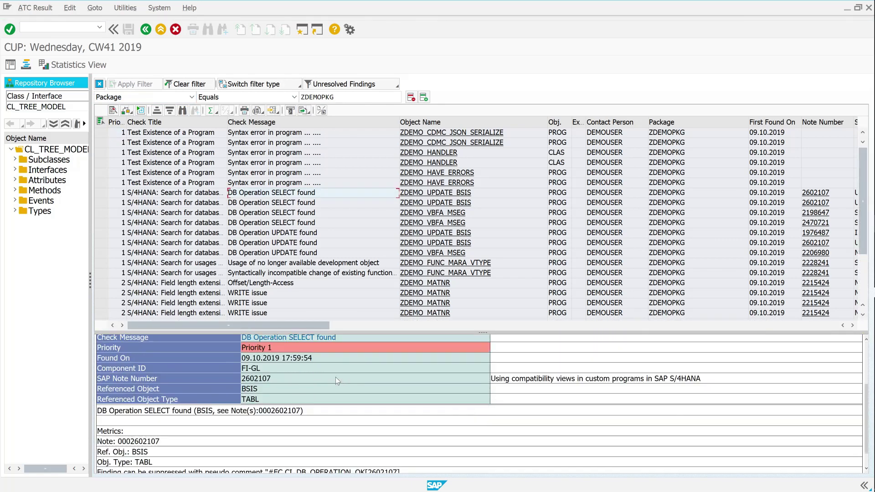
pyautogui.scroll(4, 336, 376)
pyautogui.scroll(-3, 335, 376)
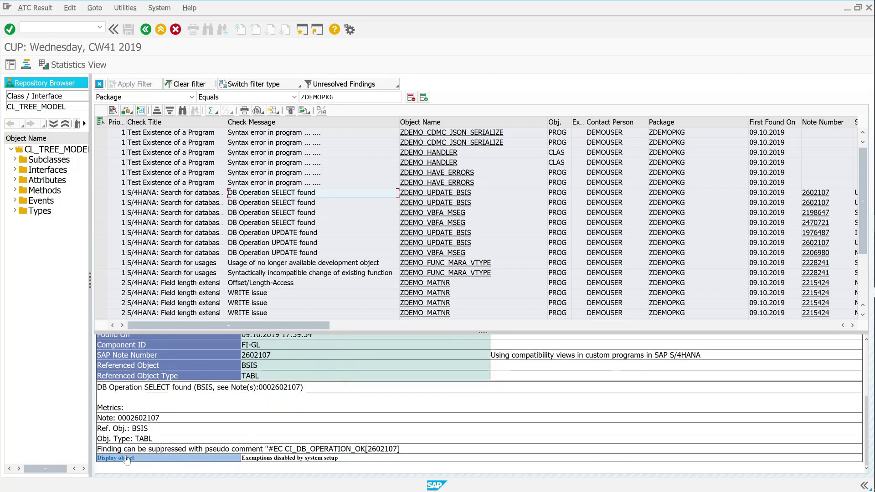
pyautogui.click(127, 459)
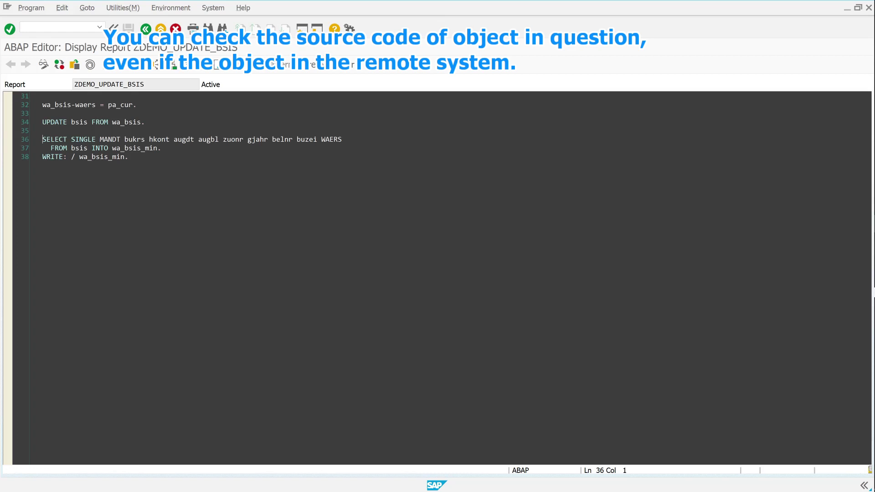
# Step: Back in the findings list, read SAP Note 2602107 on compatibility views, then hide the browser
pyautogui.click(146, 29)
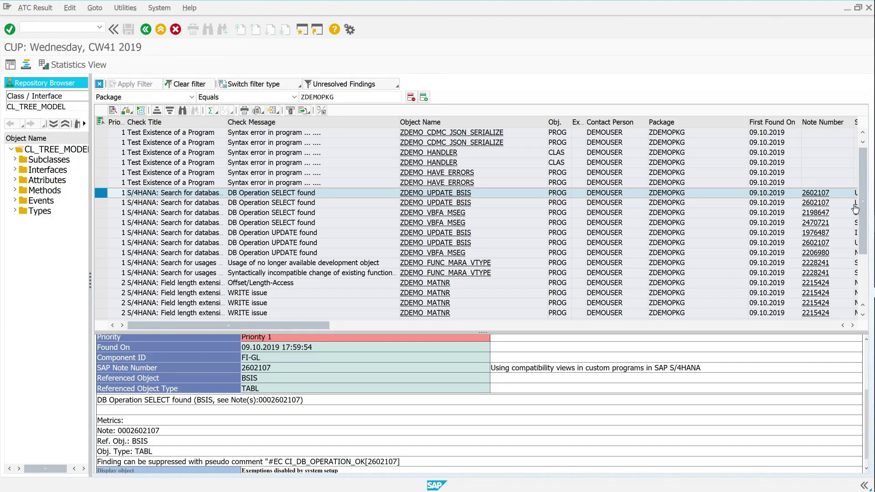
pyautogui.click(822, 194)
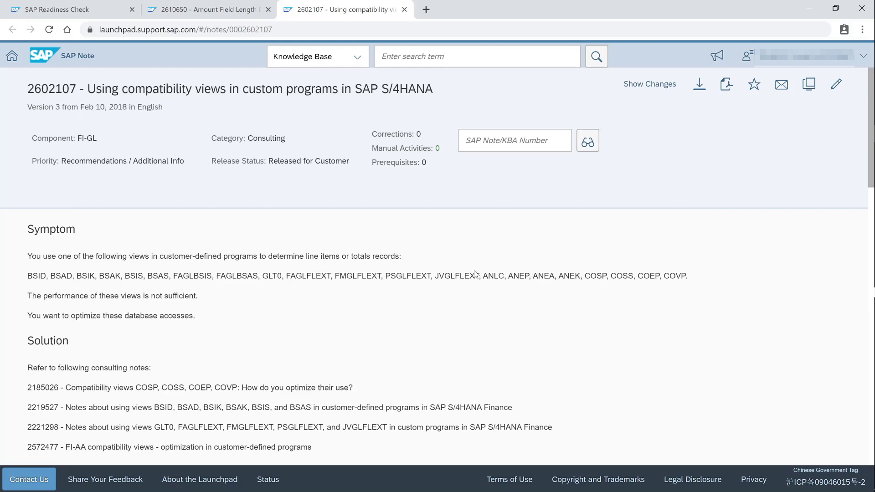
pyautogui.scroll(-5, 478, 262)
pyautogui.scroll(-2, 476, 274)
pyautogui.scroll(10, 476, 274)
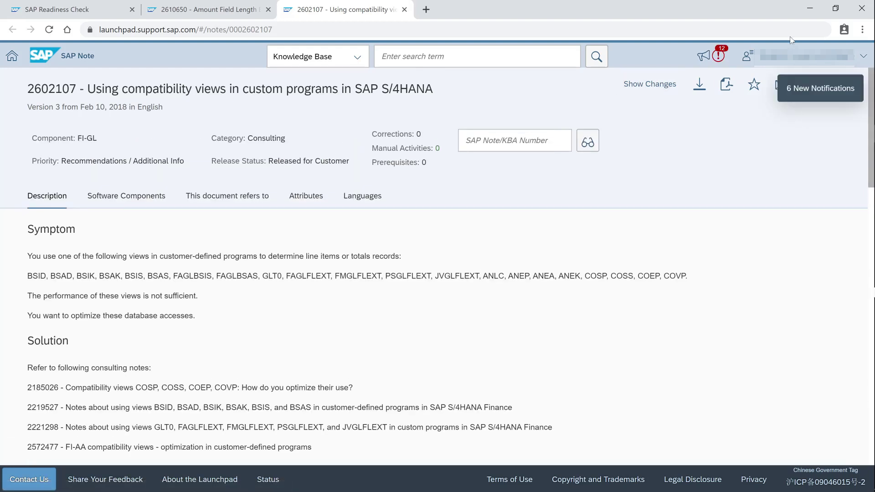
pyautogui.click(806, 13)
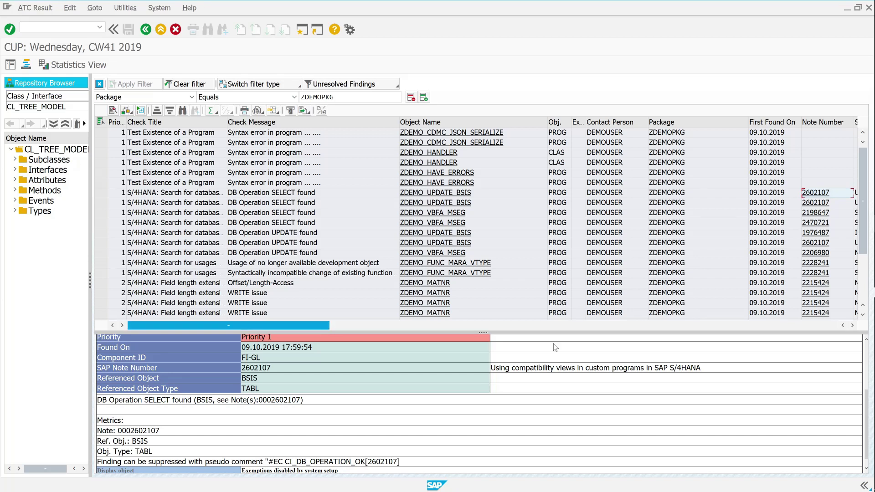
# Step: Show the Statistics View and widen the check name and Description columns
pyautogui.scroll(5, 394, 397)
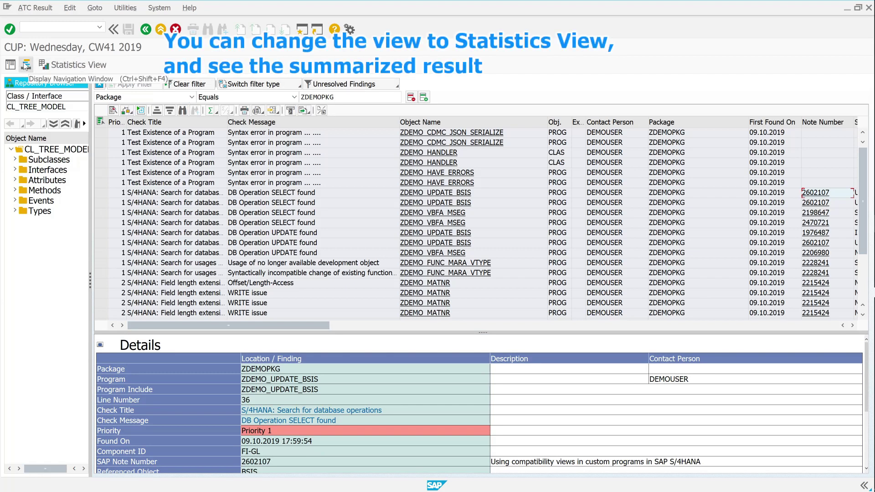
pyautogui.click(78, 66)
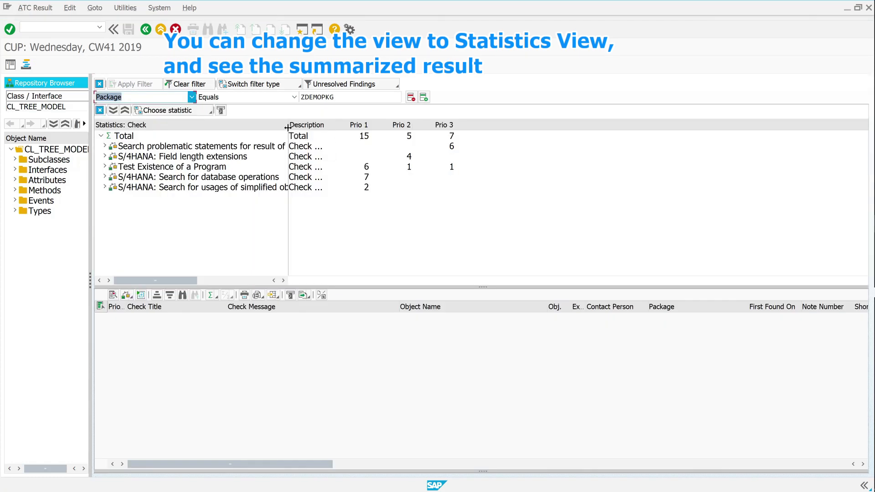
pyautogui.moveTo(330, 124); pyautogui.dragTo(339, 124)
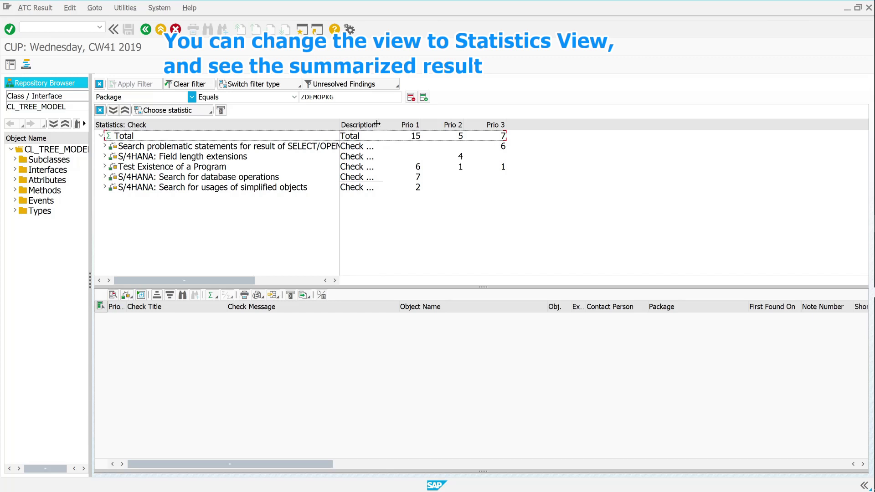
pyautogui.moveTo(377, 130); pyautogui.dragTo(431, 135)
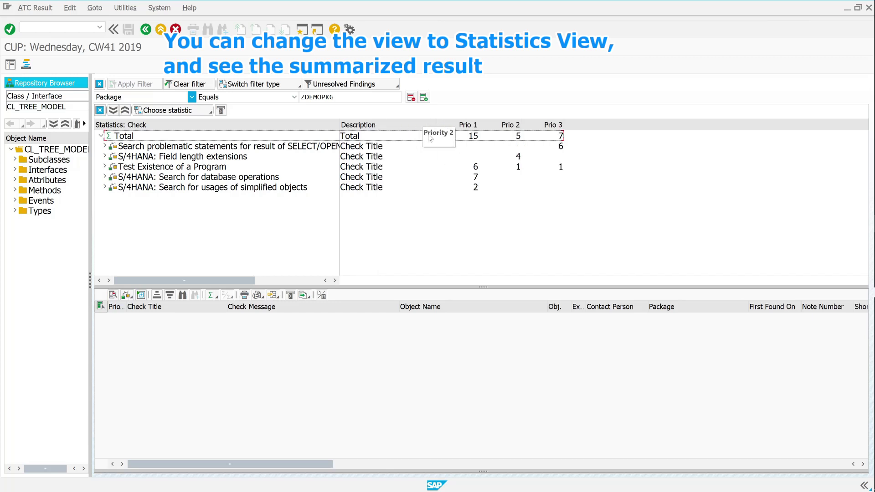
# Step: List the 7 priority-1 database operation findings and show details of the first
pyautogui.click(476, 178)
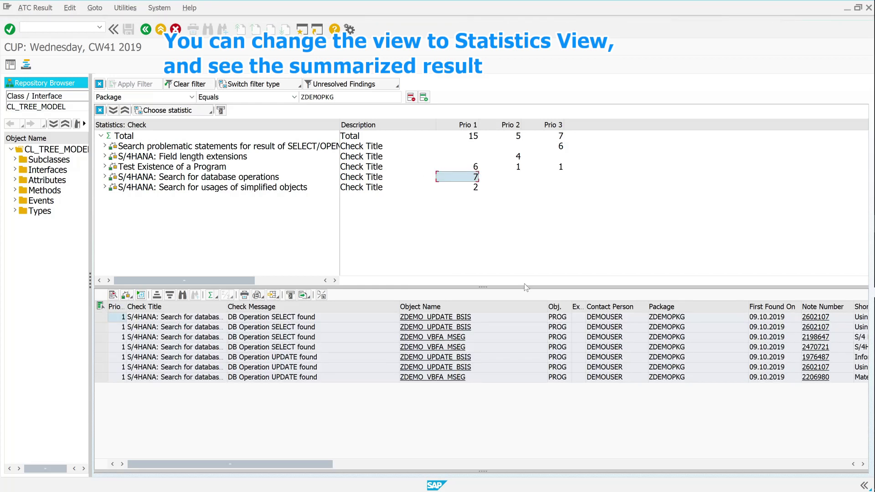
pyautogui.doubleClick(343, 315)
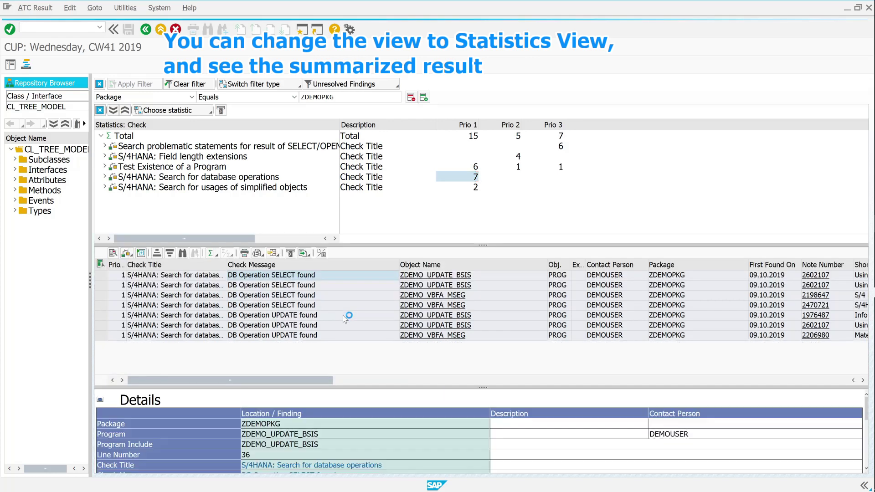
pyautogui.scroll(-3, 349, 436)
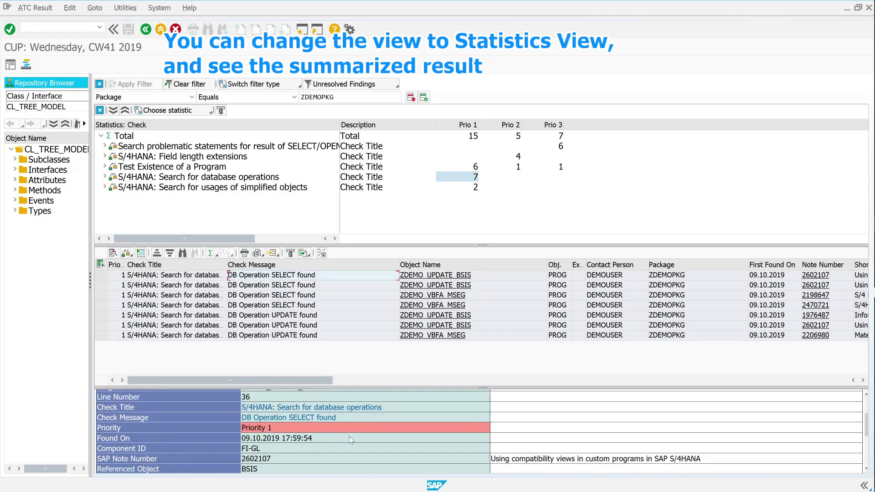